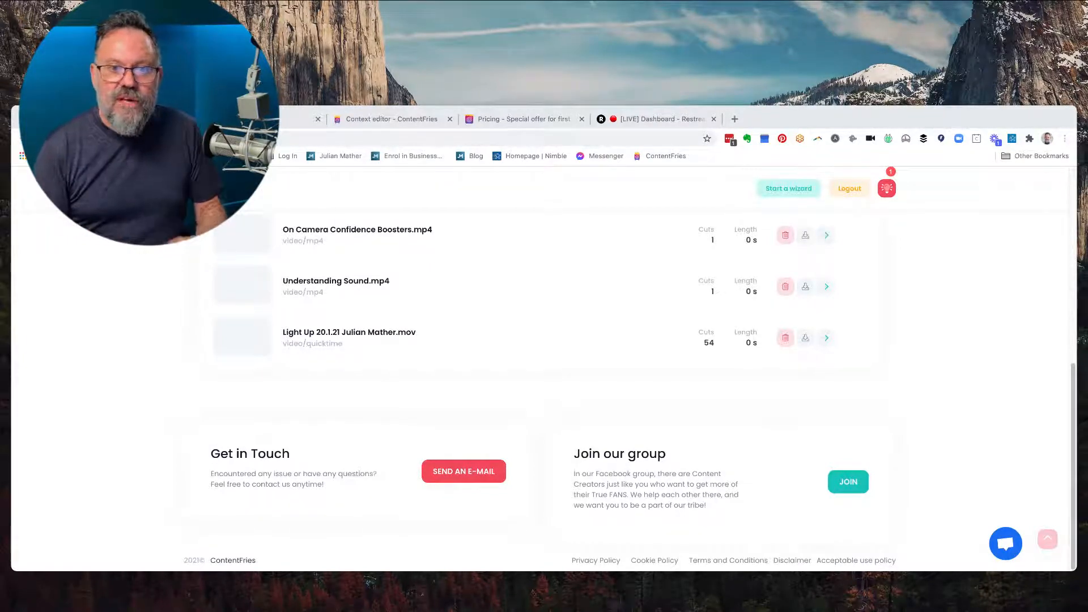
- Open the "Light Up 20.1.21" pillar video from the recent content list in the trimmer and preview its opening seconds
{"action": "scroll", "coordinate": [544, 368], "scroll_direction": "up", "scroll_amount": 6}
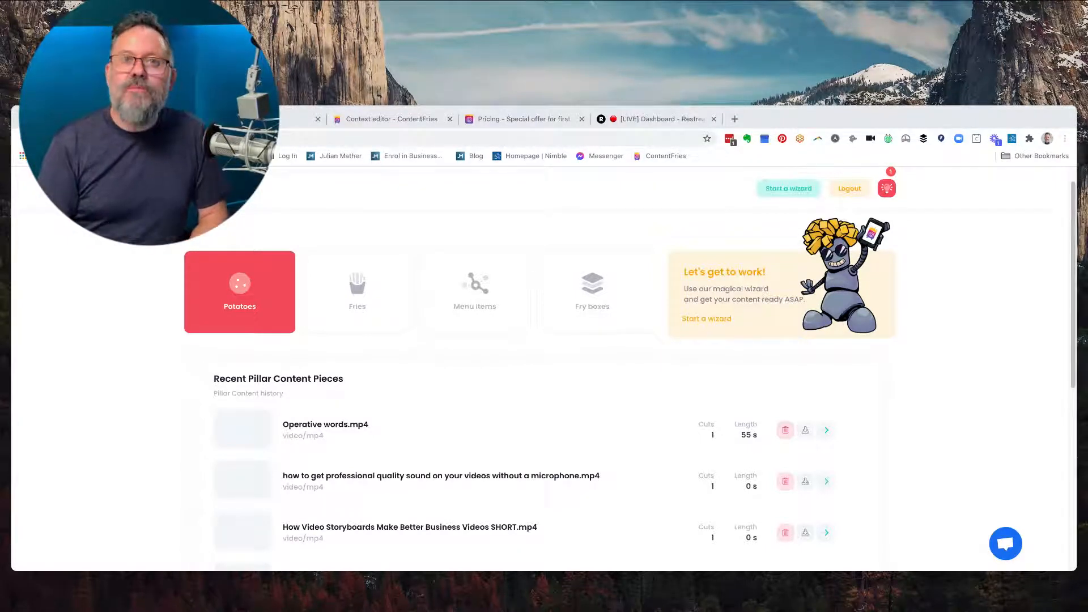
{"action": "scroll", "coordinate": [544, 368], "scroll_direction": "down", "scroll_amount": 4}
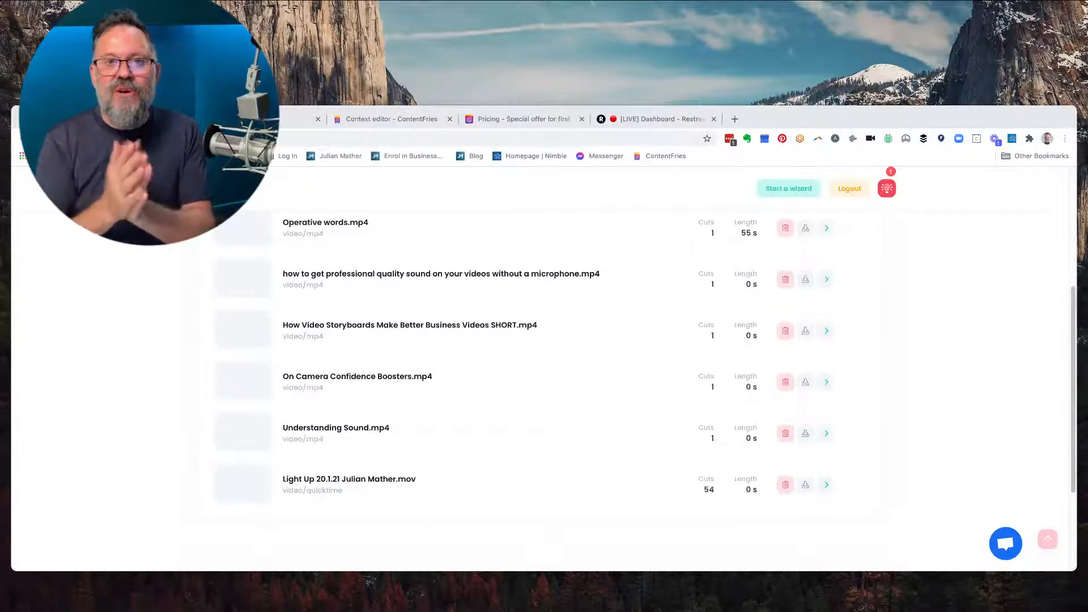
{"action": "scroll", "coordinate": [647, 357], "scroll_direction": "down", "scroll_amount": 1}
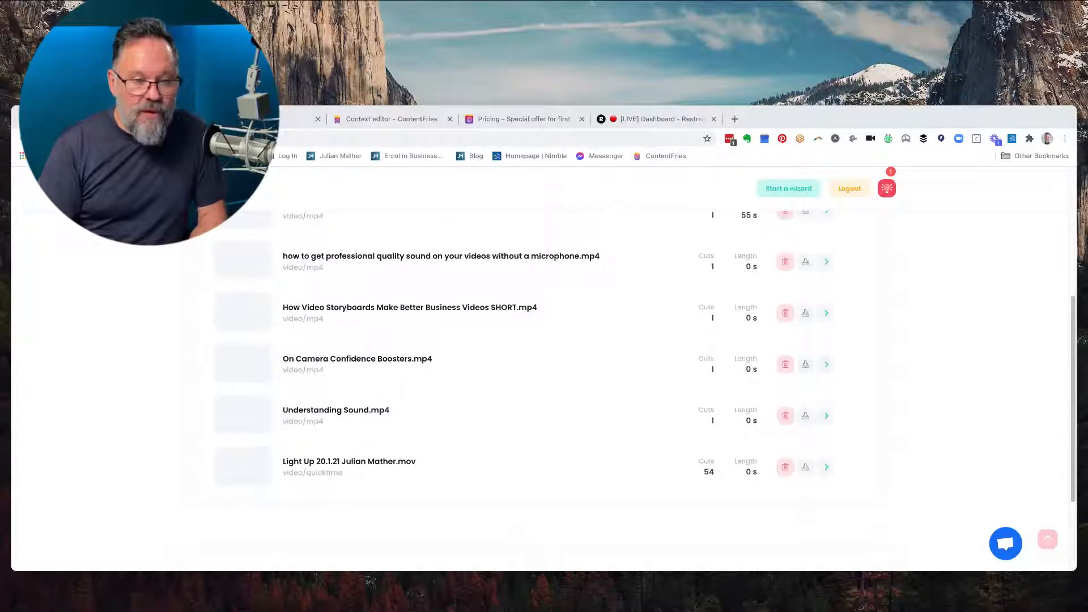
{"action": "left_click", "coordinate": [320, 466]}
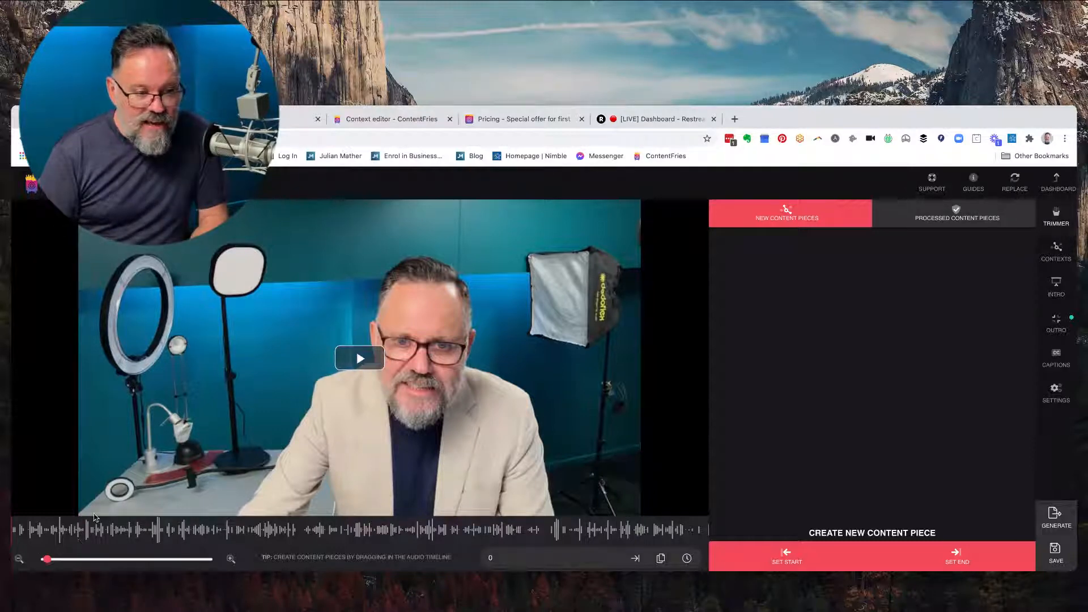
{"action": "left_click", "coordinate": [363, 360]}
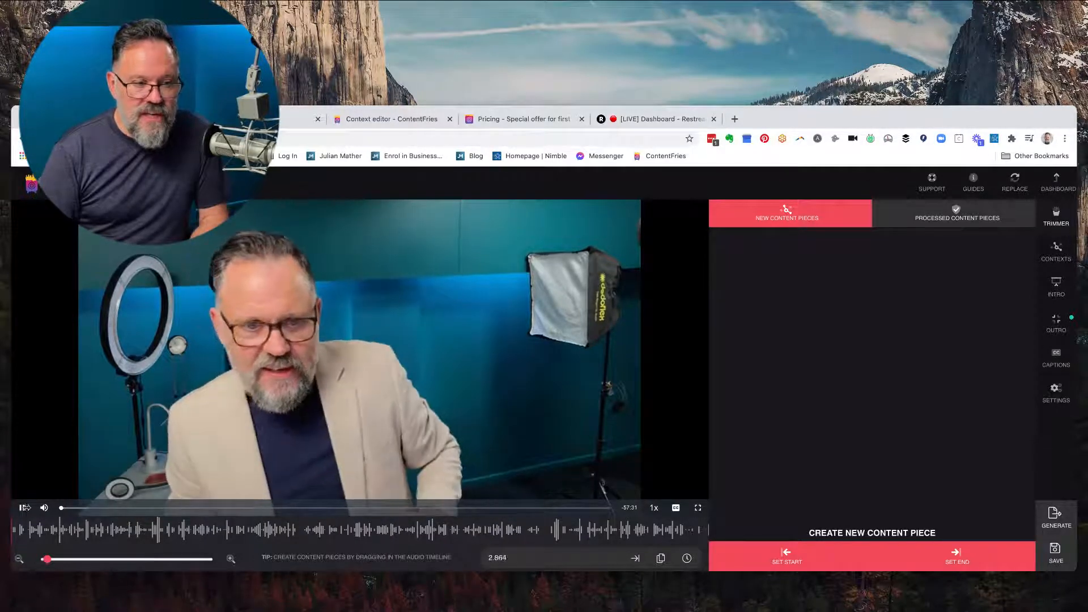
{"action": "left_click", "coordinate": [24, 508]}
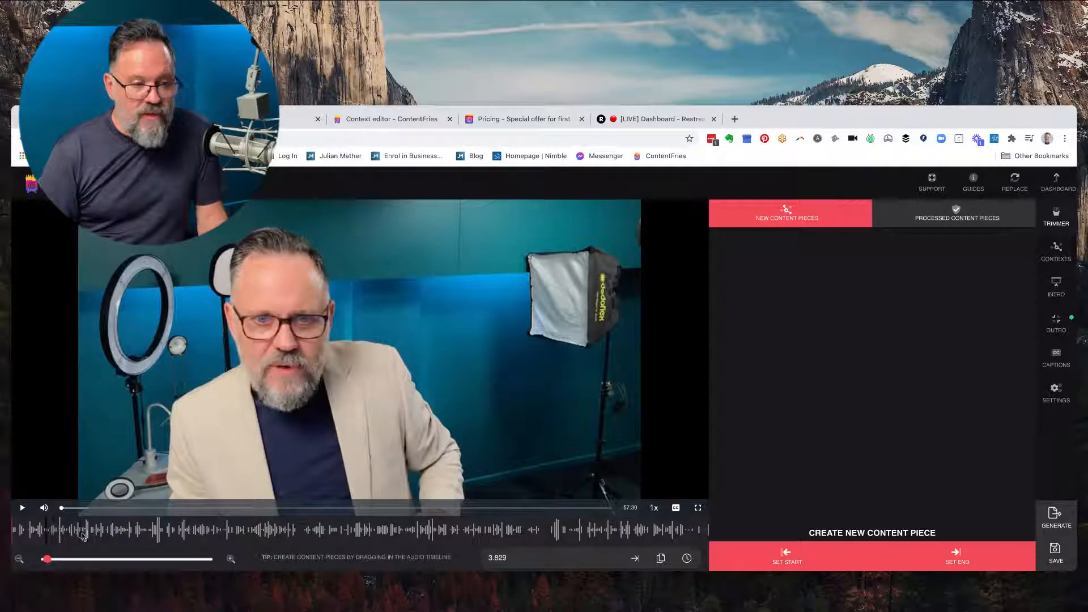
- Mark four content pieces on the audio timeline at about 221–421, 475–664, 710–888 and 899–1038 seconds
{"action": "left_click_drag", "start_coordinate": [82, 533], "coordinate": [94, 533]}
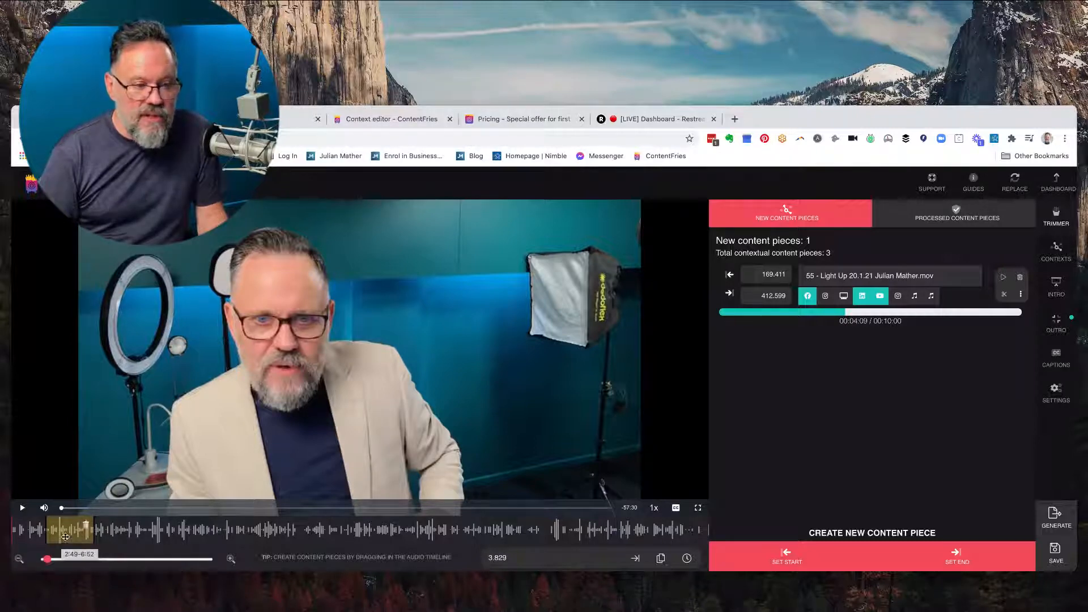
{"action": "left_click_drag", "start_coordinate": [66, 536], "coordinate": [95, 532]}
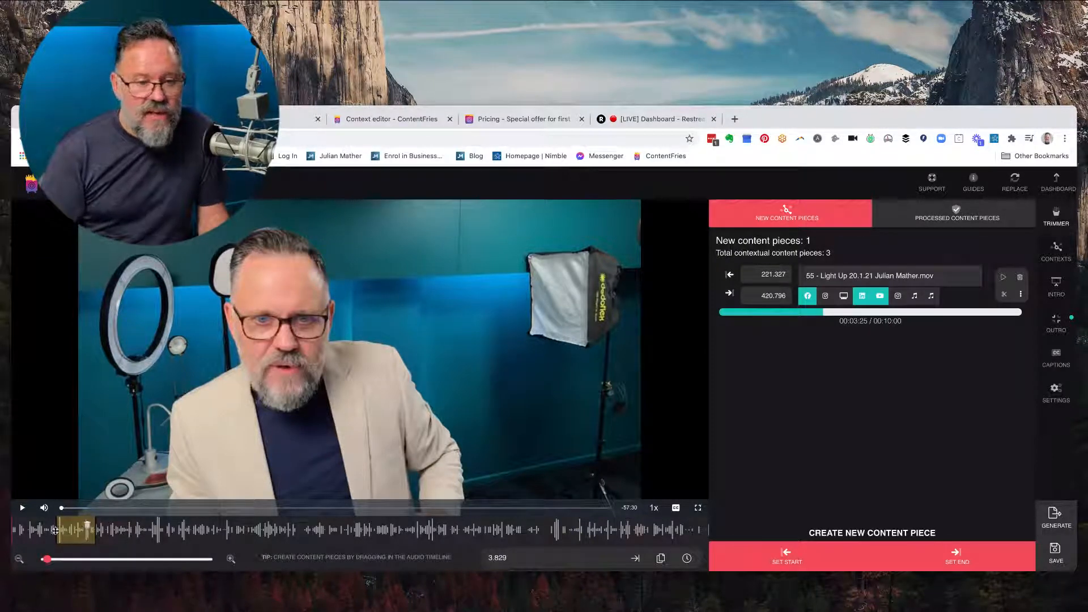
{"action": "left_click_drag", "start_coordinate": [109, 532], "coordinate": [190, 534]}
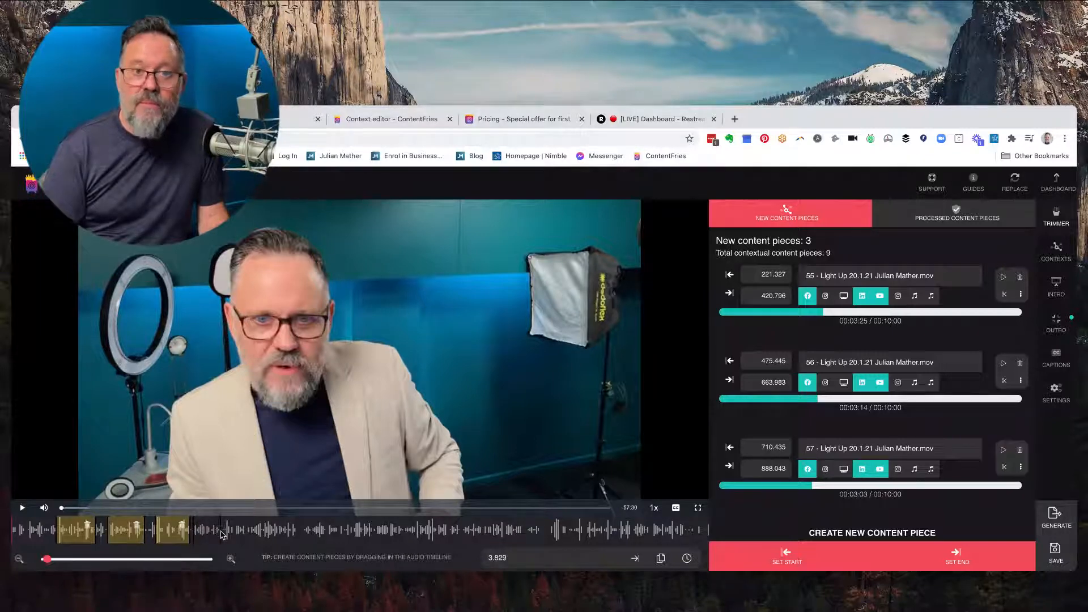
{"action": "left_click_drag", "start_coordinate": [193, 533], "coordinate": [222, 534]}
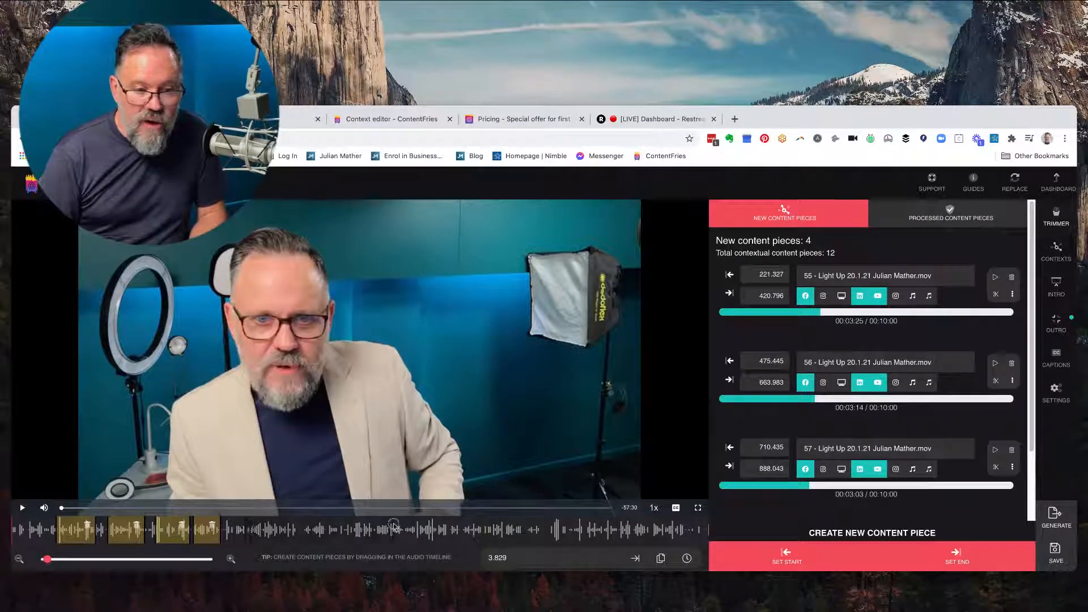
- Mark a fifth content piece on the timeline and trim it to about 1230–1653 seconds
{"action": "left_click_drag", "start_coordinate": [459, 530], "coordinate": [522, 533]}
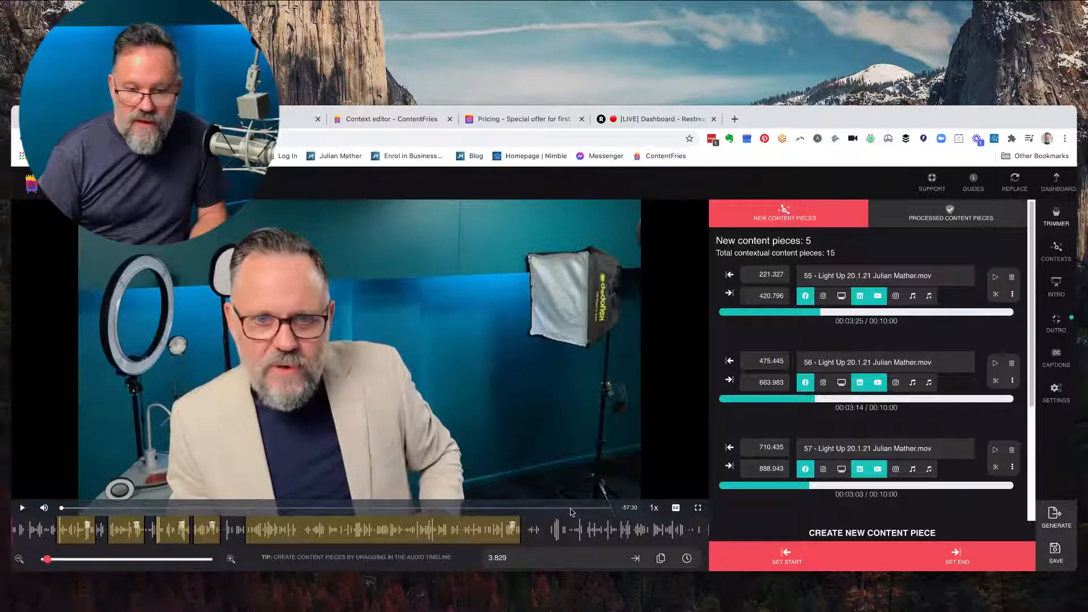
{"action": "scroll", "coordinate": [810, 435], "scroll_direction": "down", "scroll_amount": 3}
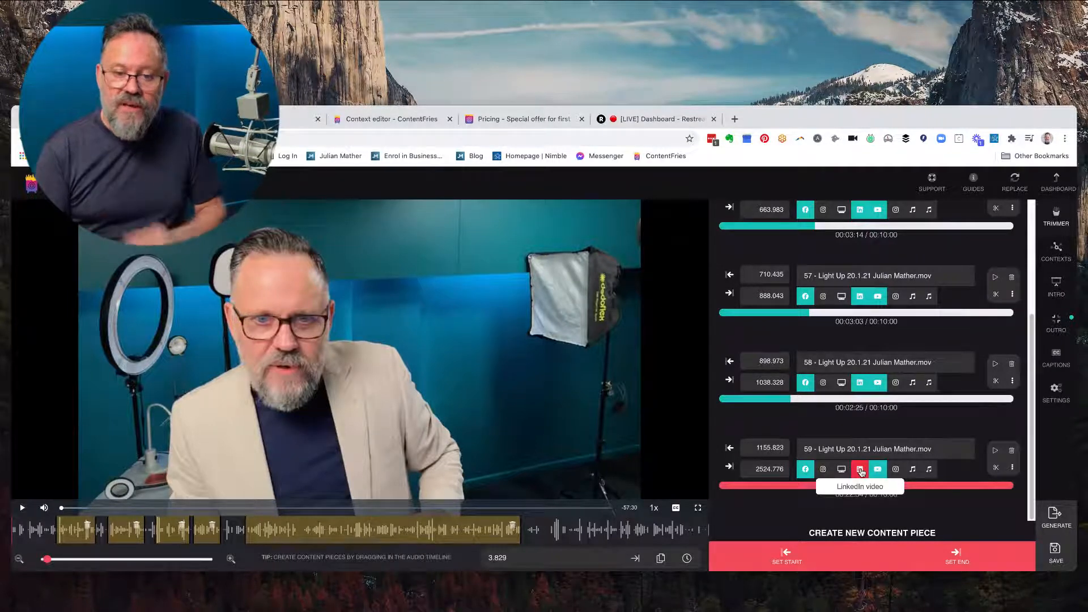
{"action": "left_click_drag", "start_coordinate": [519, 531], "coordinate": [348, 541]}
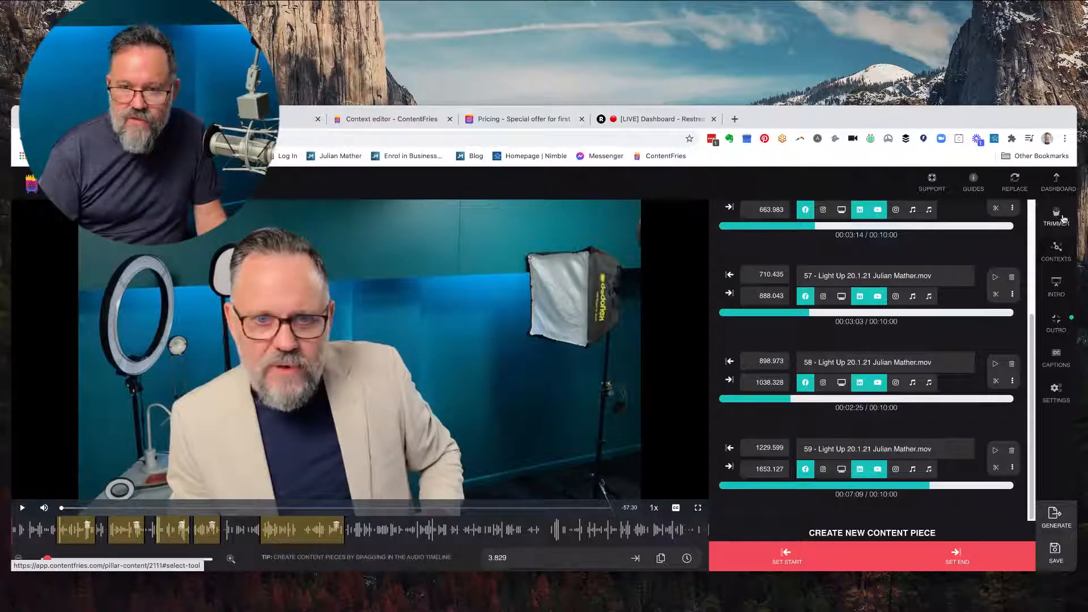
- Open the outro settings and play part of the attached outro video
{"action": "left_click", "coordinate": [1058, 321]}
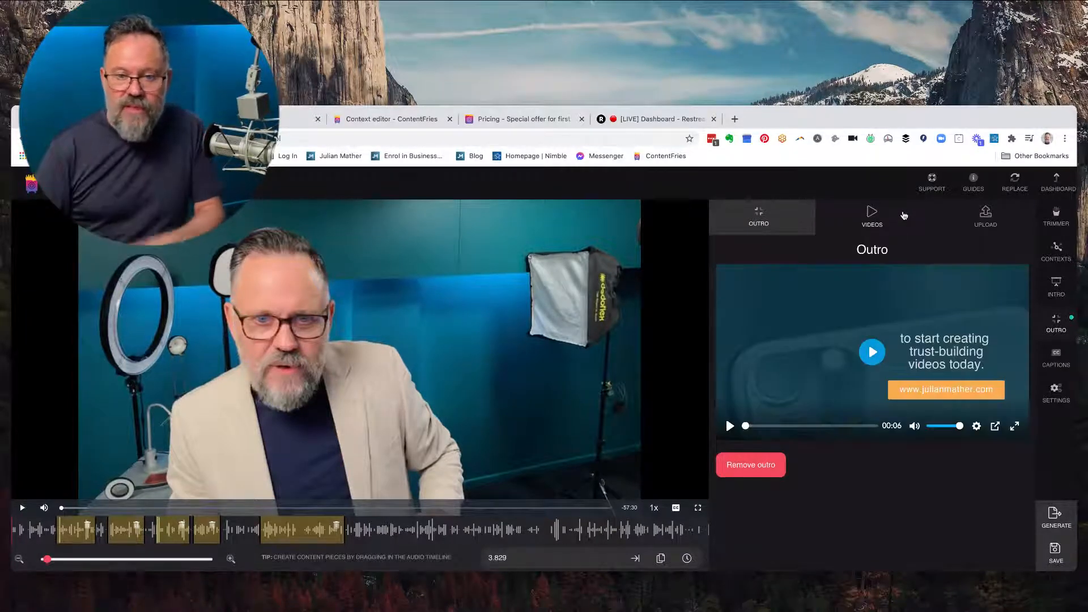
{"action": "left_click", "coordinate": [873, 352]}
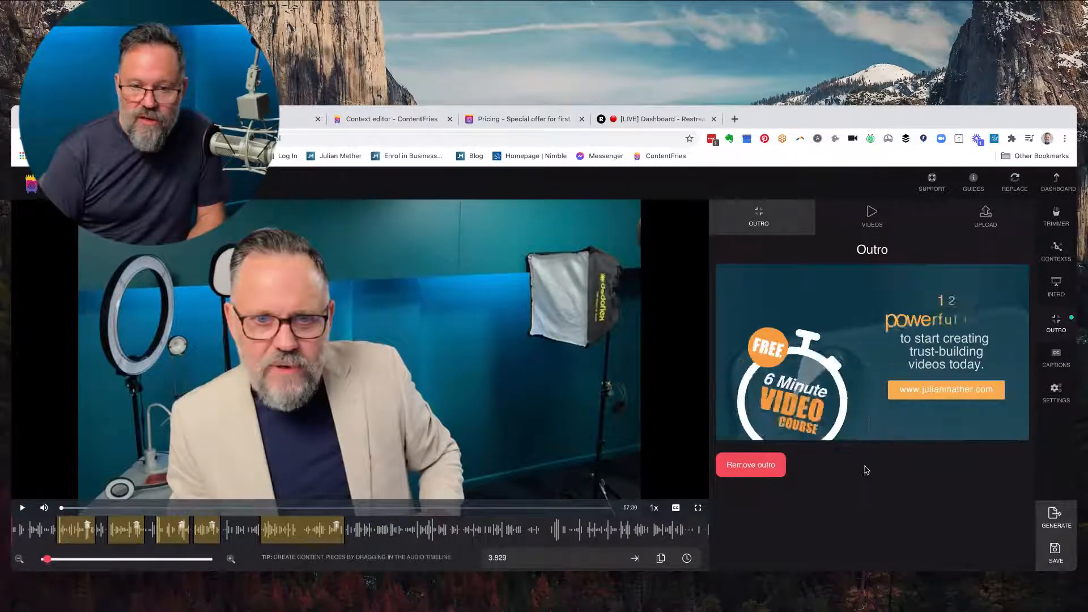
{"action": "mouse_move", "coordinate": [877, 343]}
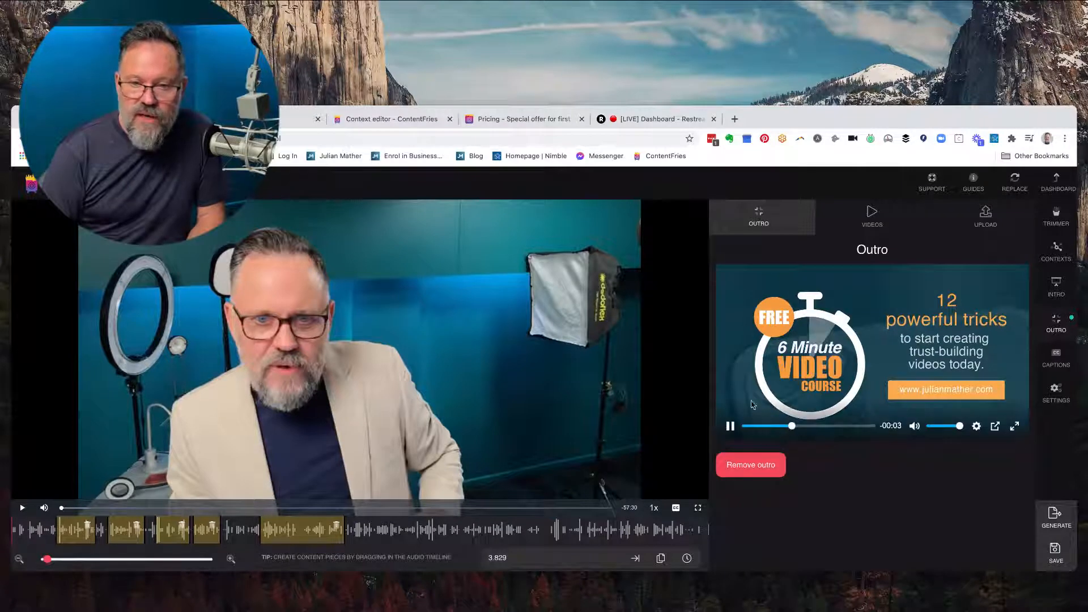
{"action": "left_click", "coordinate": [731, 426]}
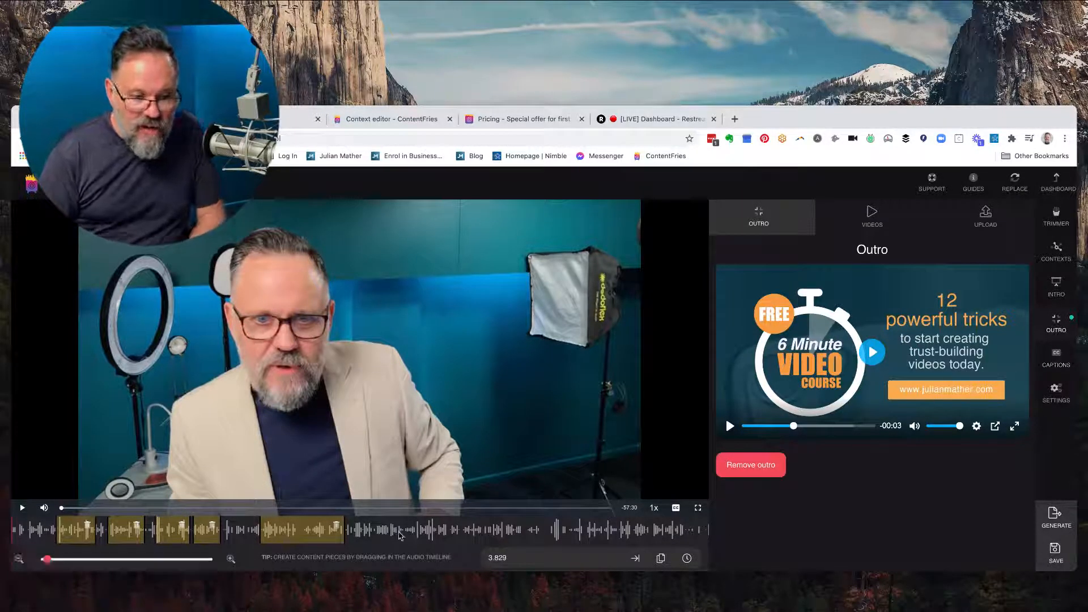
- Mark five more content pieces along the rest of the audio timeline and review the full list in the trimmer
{"action": "left_click_drag", "start_coordinate": [420, 532], "coordinate": [622, 529]}
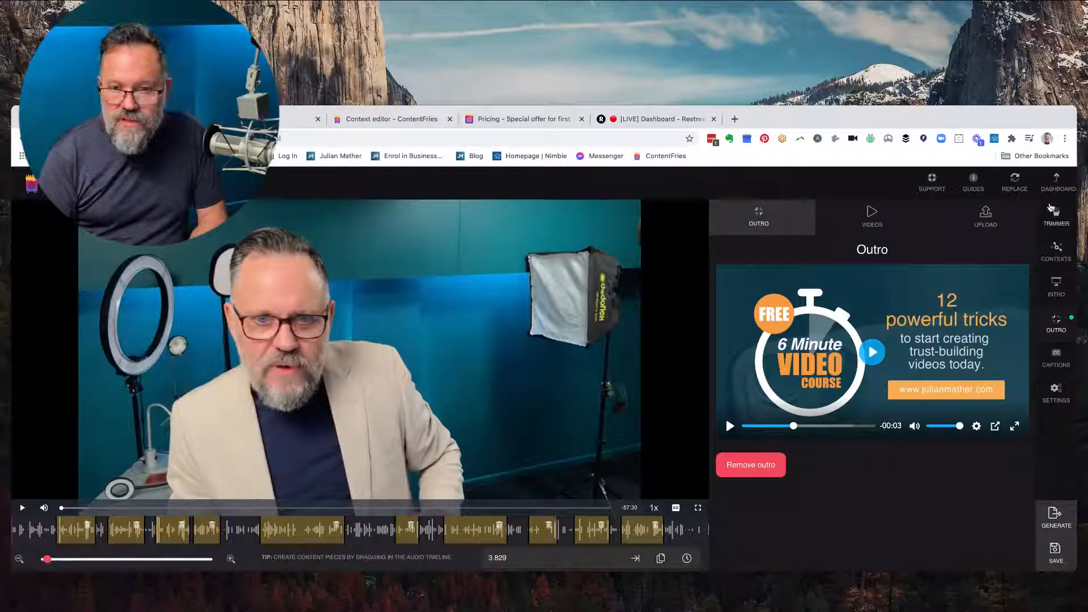
{"action": "left_click", "coordinate": [1053, 217]}
{"action": "scroll", "coordinate": [939, 396], "scroll_direction": "down", "scroll_amount": 10}
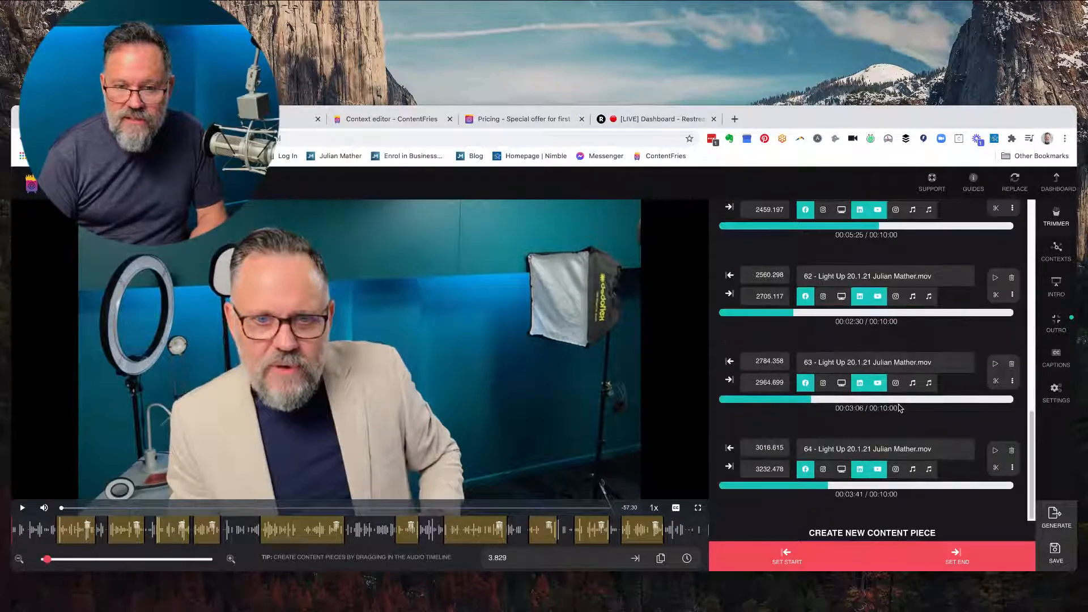
{"action": "scroll", "coordinate": [900, 408], "scroll_direction": "up", "scroll_amount": 10}
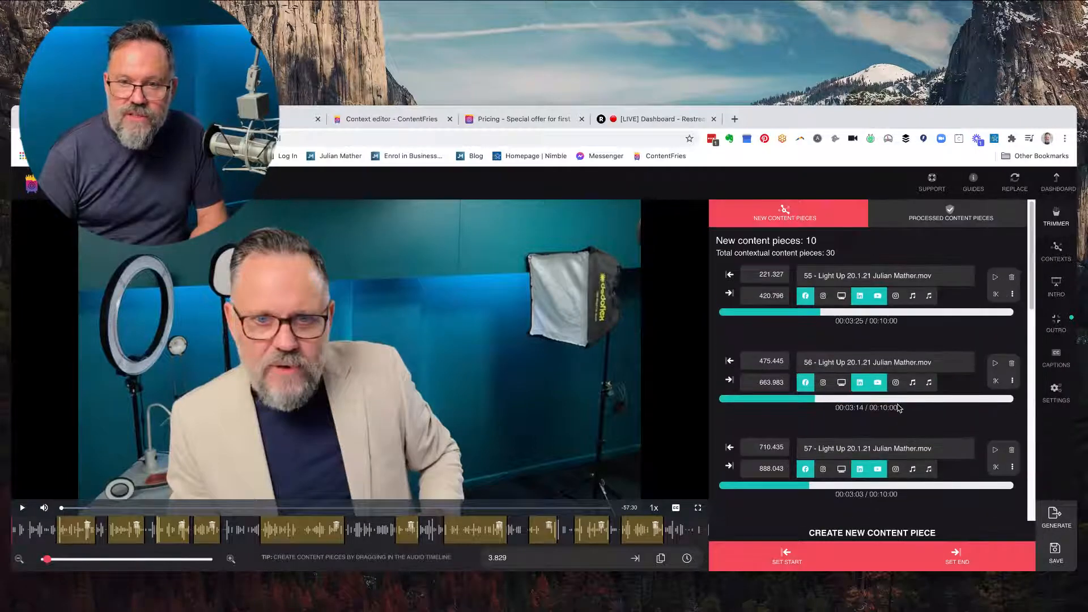
{"action": "scroll", "coordinate": [898, 407], "scroll_direction": "down", "scroll_amount": 10}
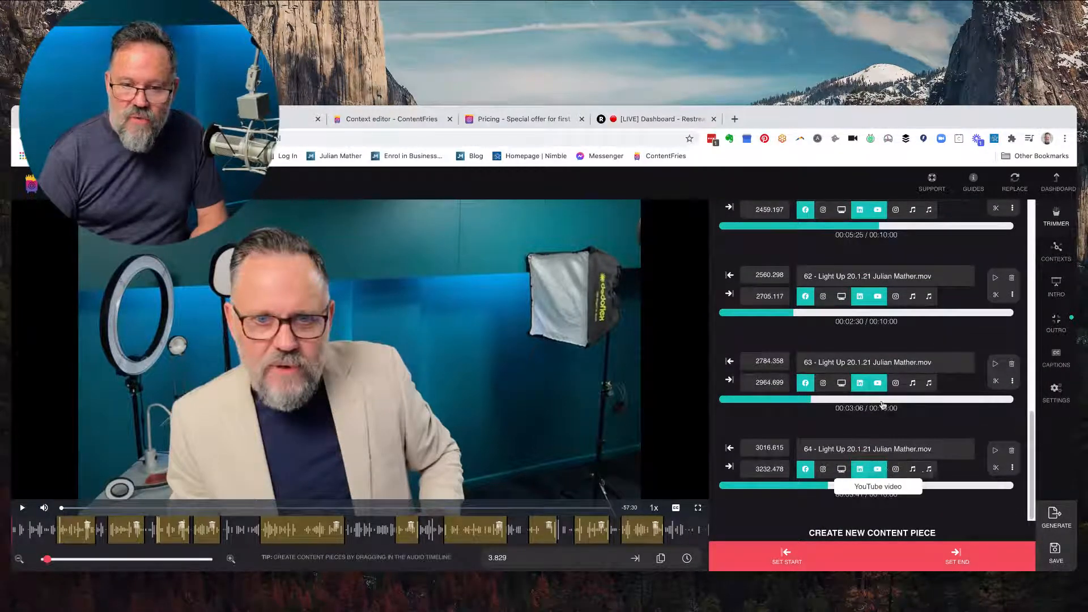
{"action": "scroll", "coordinate": [881, 462], "scroll_direction": "up", "scroll_amount": 8}
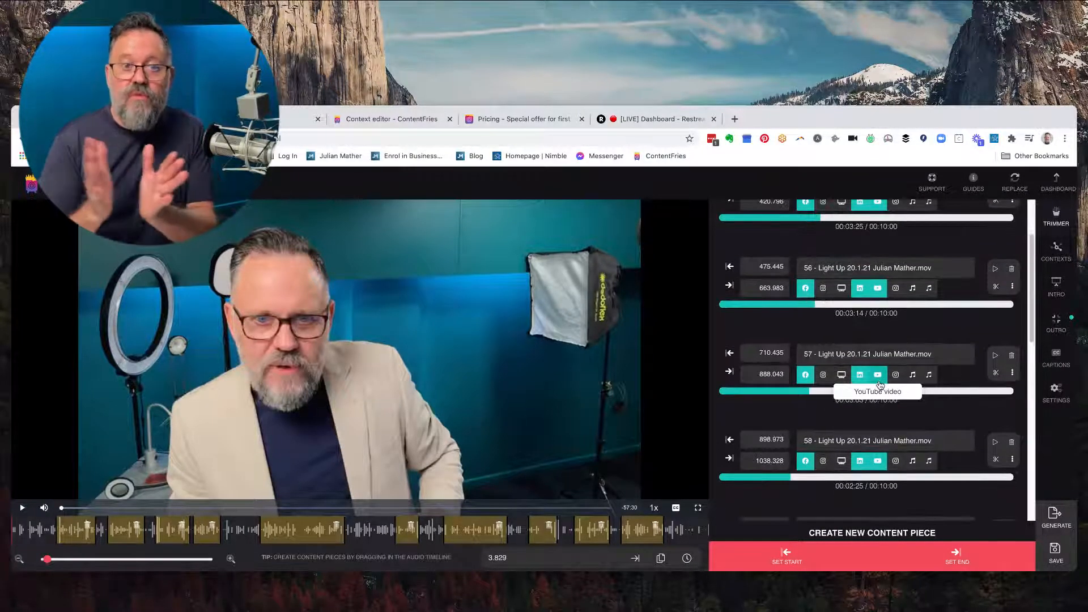
- Generate the newly marked content pieces for their selected social platforms
{"action": "left_click", "coordinate": [1055, 520]}
{"action": "left_click", "coordinate": [537, 397]}
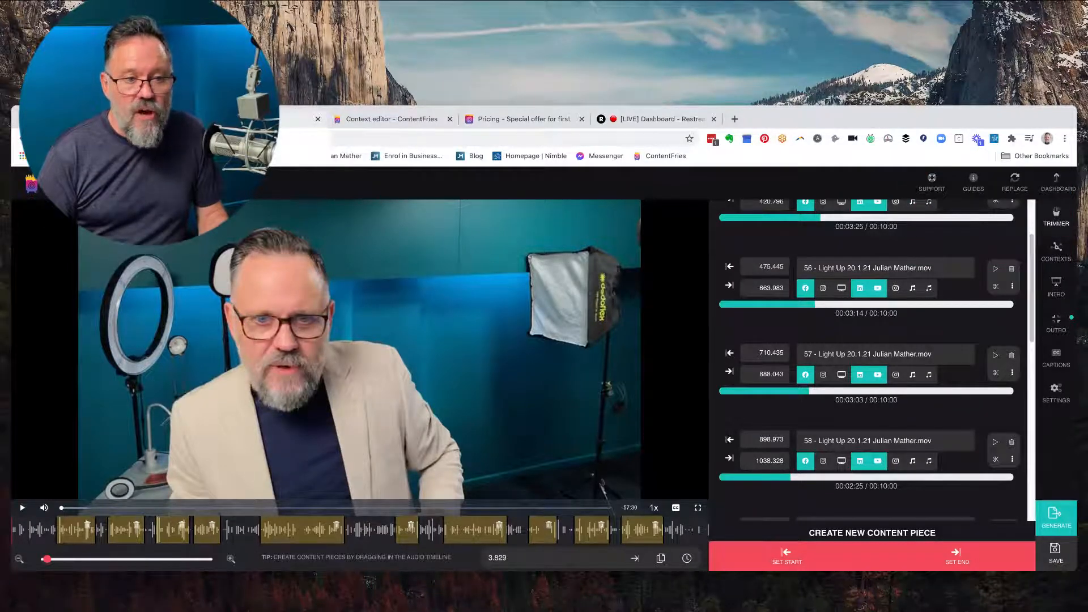
- Look through the processed content pieces 18 and 19, checking their video previews and platform versions
{"action": "left_click", "coordinate": [293, 119]}
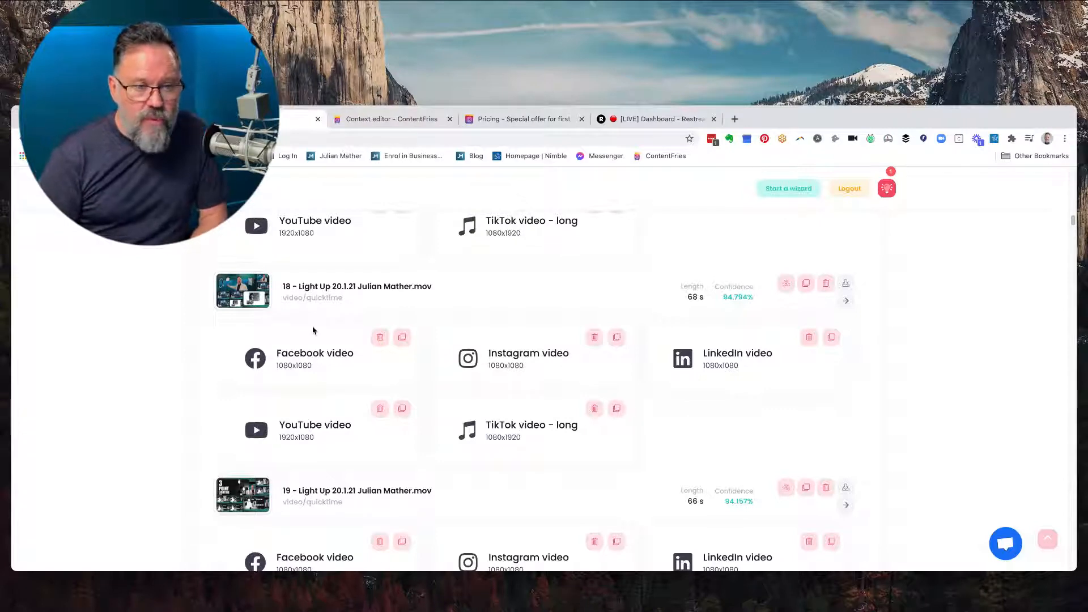
{"action": "scroll", "coordinate": [291, 328], "scroll_direction": "down", "scroll_amount": 5}
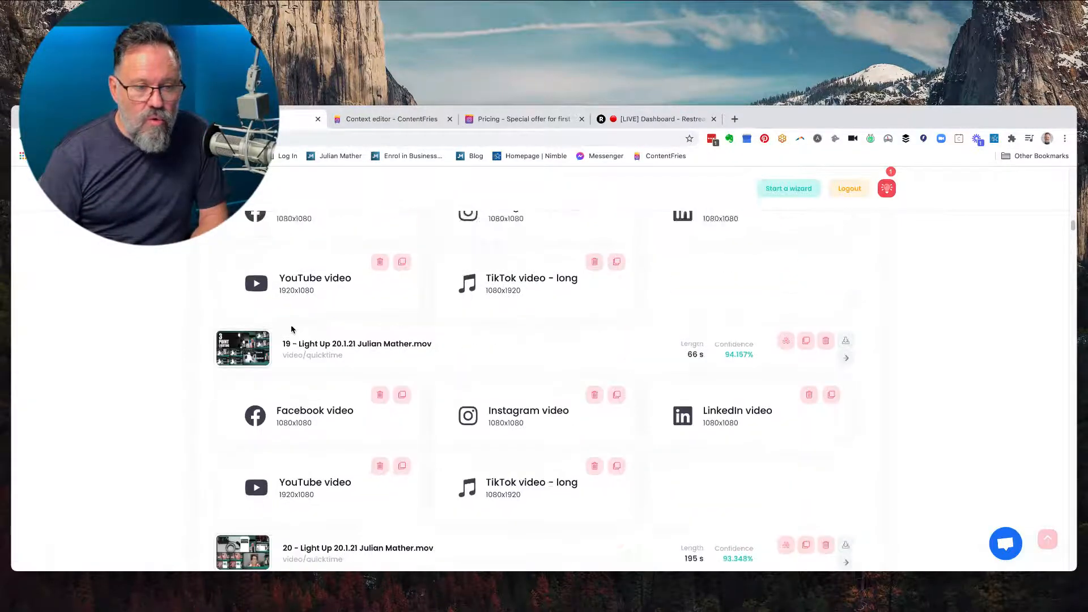
{"action": "scroll", "coordinate": [291, 328], "scroll_direction": "up", "scroll_amount": 3}
{"action": "mouse_move", "coordinate": [258, 349]}
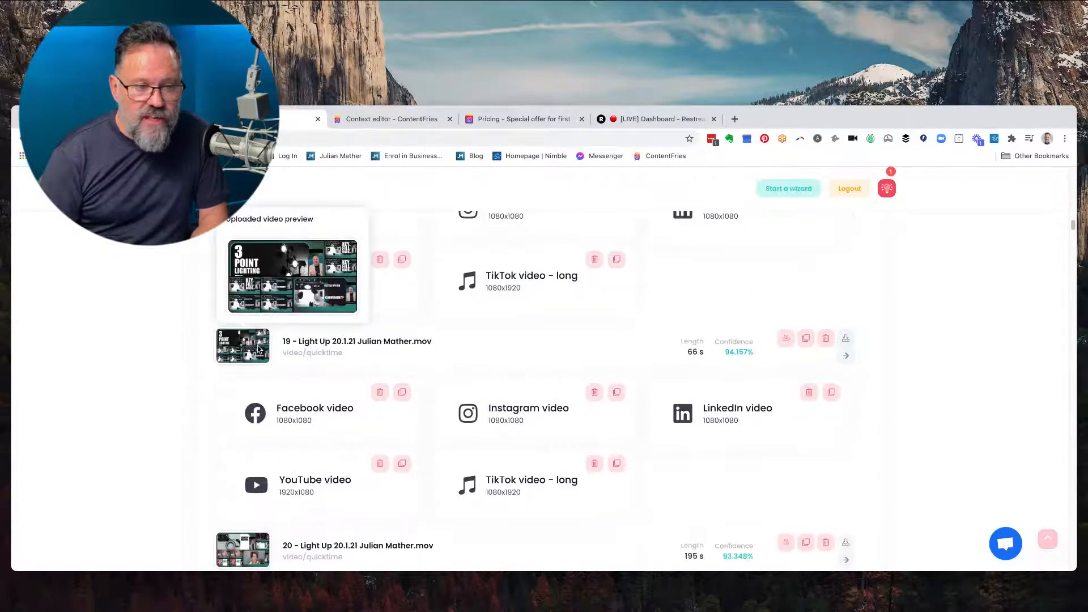
{"action": "scroll", "coordinate": [243, 343], "scroll_direction": "up", "scroll_amount": 2}
{"action": "mouse_move", "coordinate": [250, 264]}
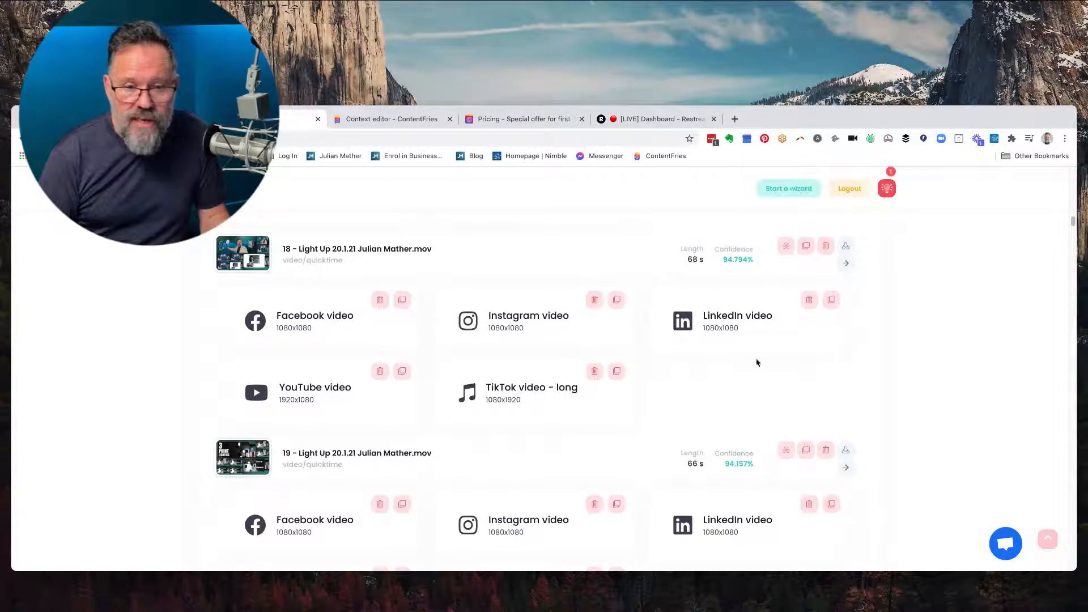
- Open the LinkedIn video version of piece 18 and select the video element in the context editor
{"action": "left_click", "coordinate": [742, 336]}
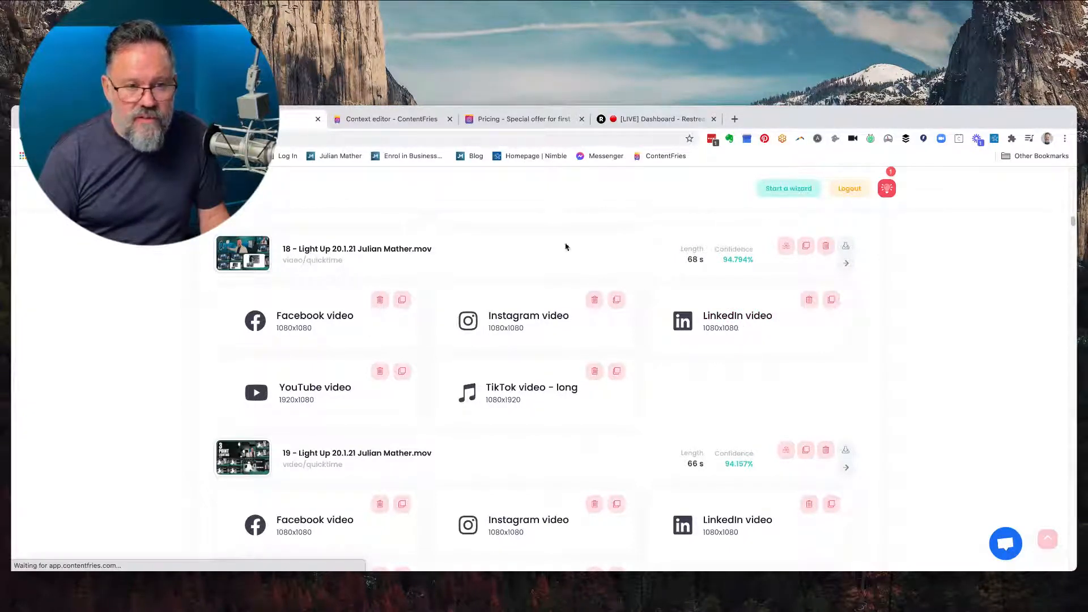
{"action": "left_click", "coordinate": [405, 119]}
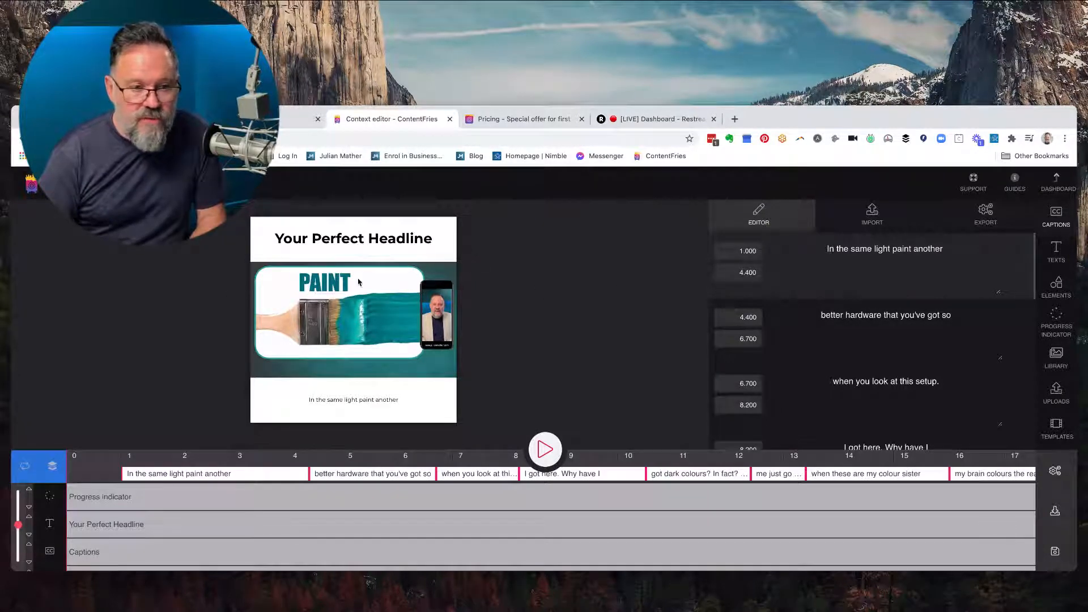
{"action": "left_click", "coordinate": [336, 318]}
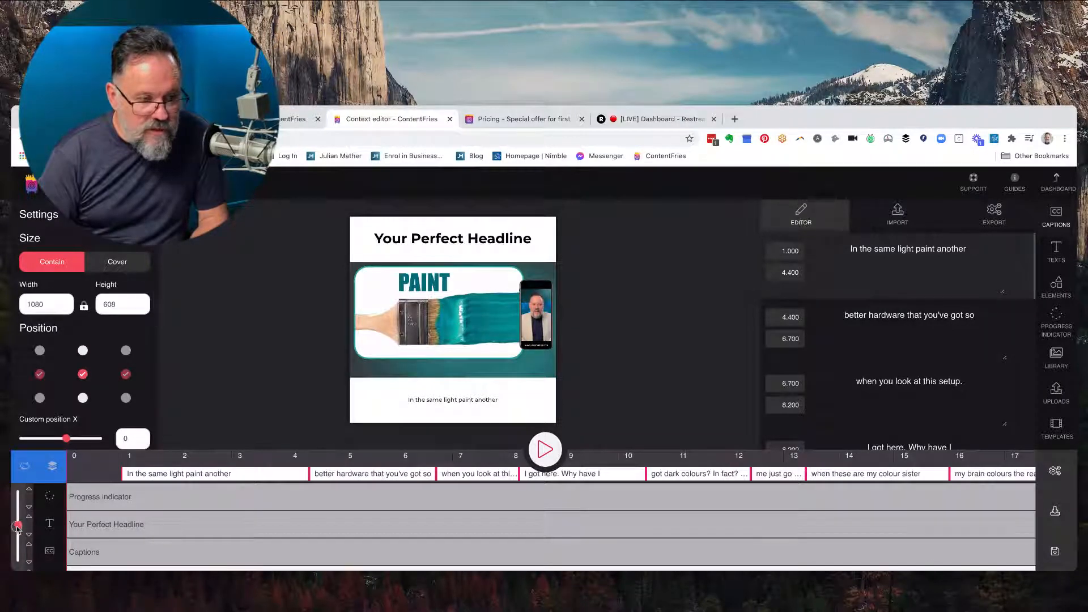
- Preview the outro near the end of the project by playing from about the 100-second mark on the timeline
{"action": "left_click_drag", "start_coordinate": [17, 527], "coordinate": [17, 492]}
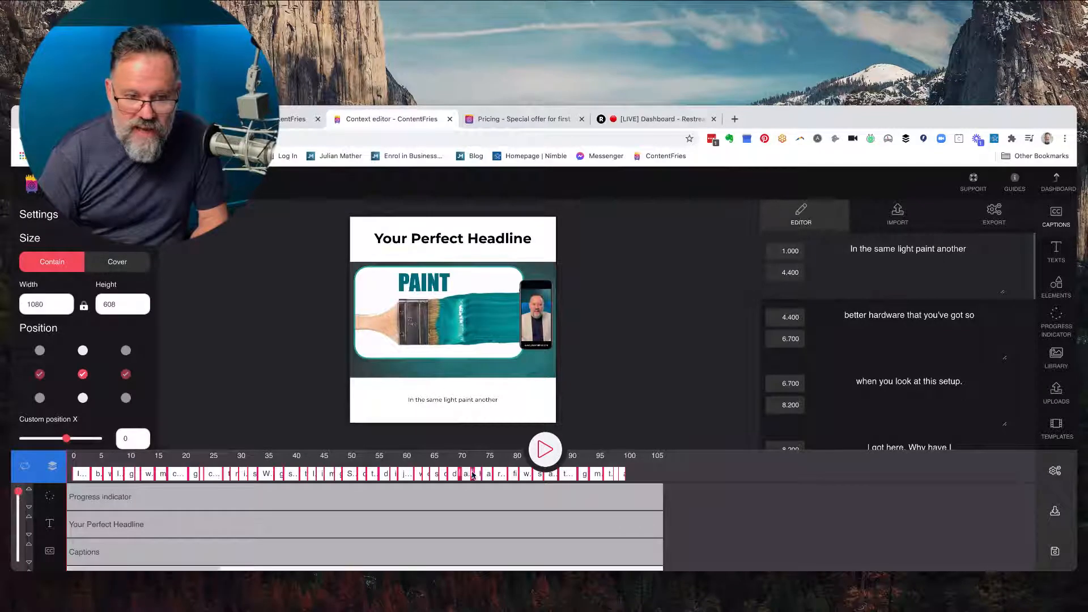
{"action": "left_click", "coordinate": [631, 474]}
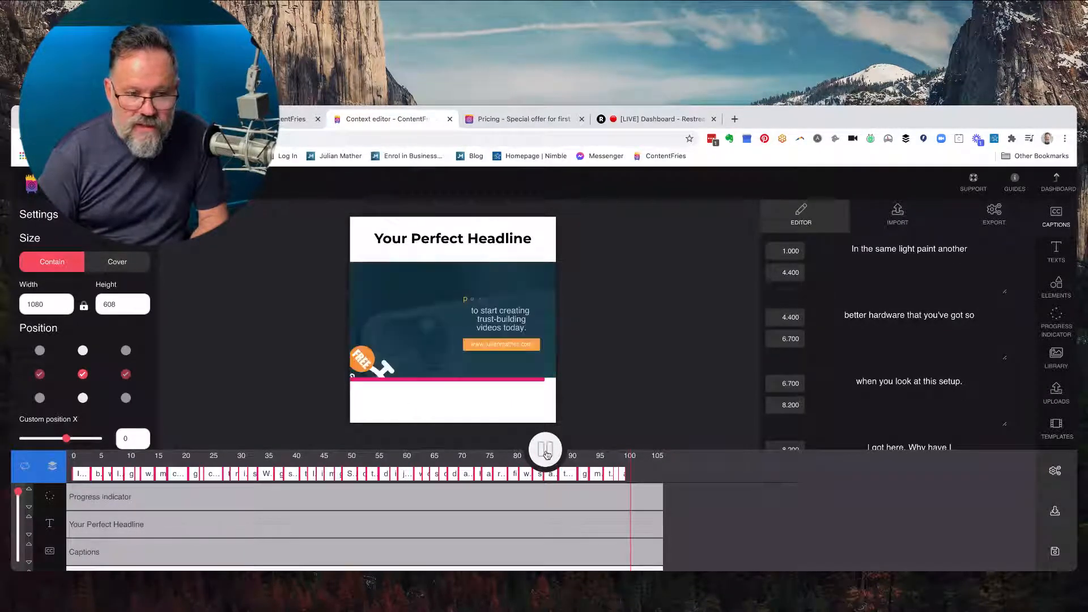
{"action": "left_click", "coordinate": [545, 451]}
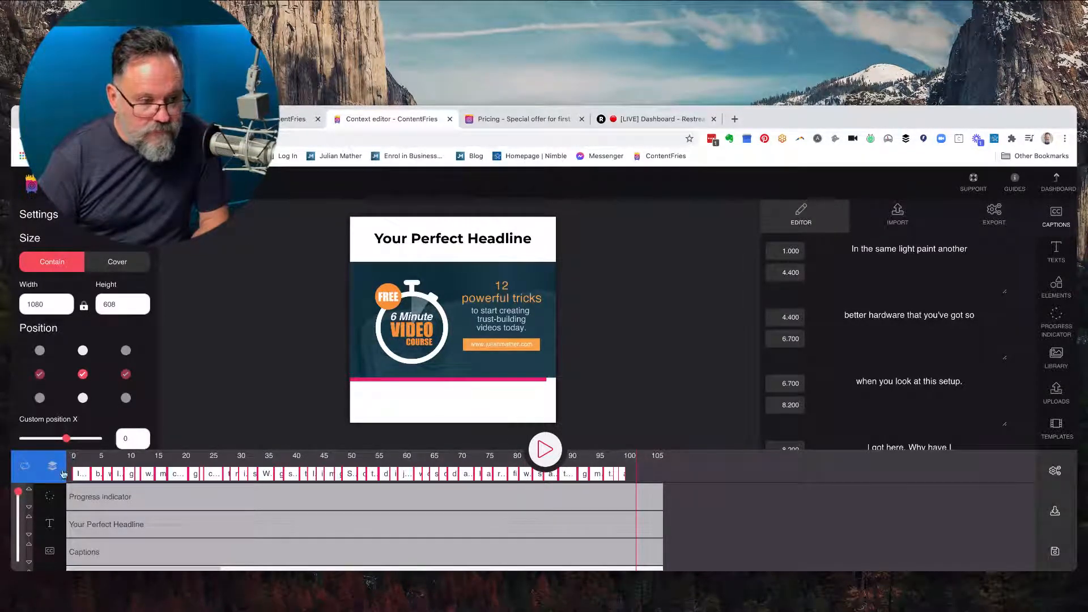
{"action": "left_click_drag", "start_coordinate": [18, 495], "coordinate": [21, 506]}
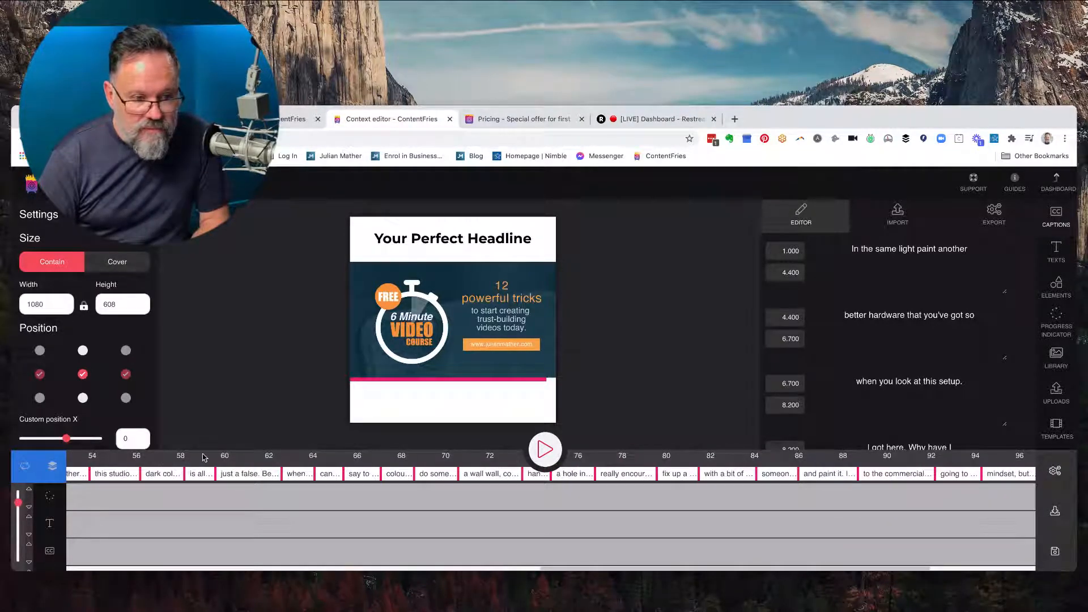
{"action": "scroll", "coordinate": [547, 449], "scroll_direction": "right", "scroll_amount": 5}
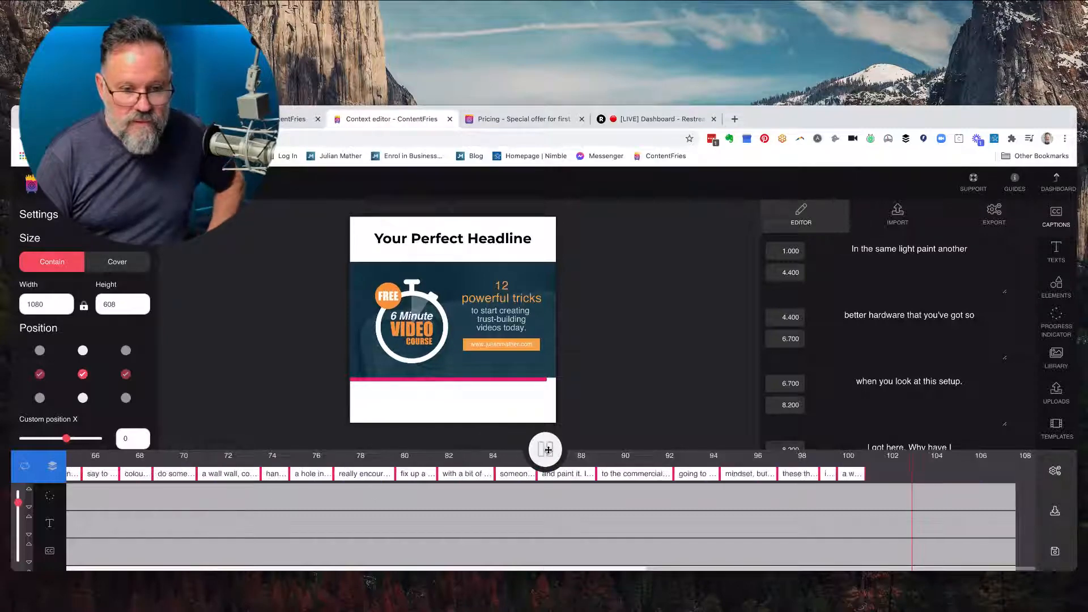
- Stop the playback and replace the current design with the saved "Like a Dog Barking?" template, accepting the loss of the existing customizations
{"action": "left_click", "coordinate": [545, 449]}
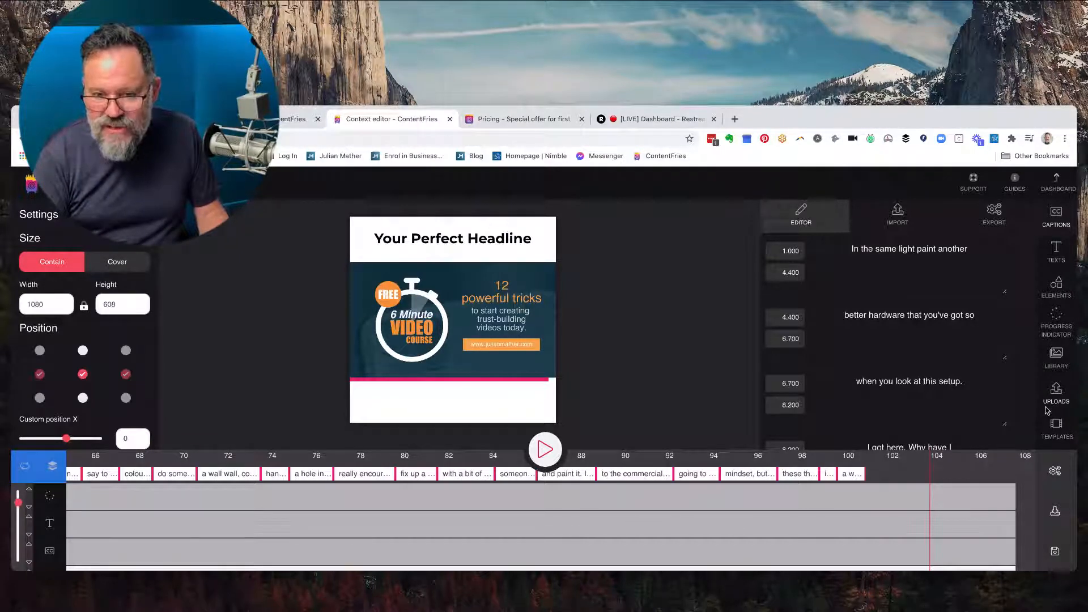
{"action": "mouse_move", "coordinate": [1017, 407]}
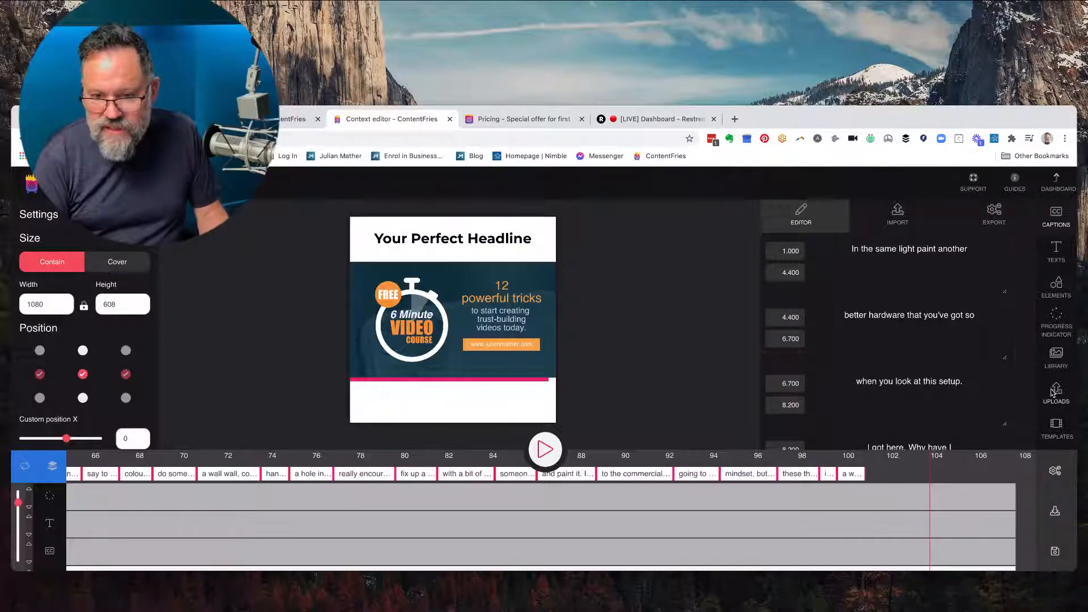
{"action": "left_click", "coordinate": [1054, 426]}
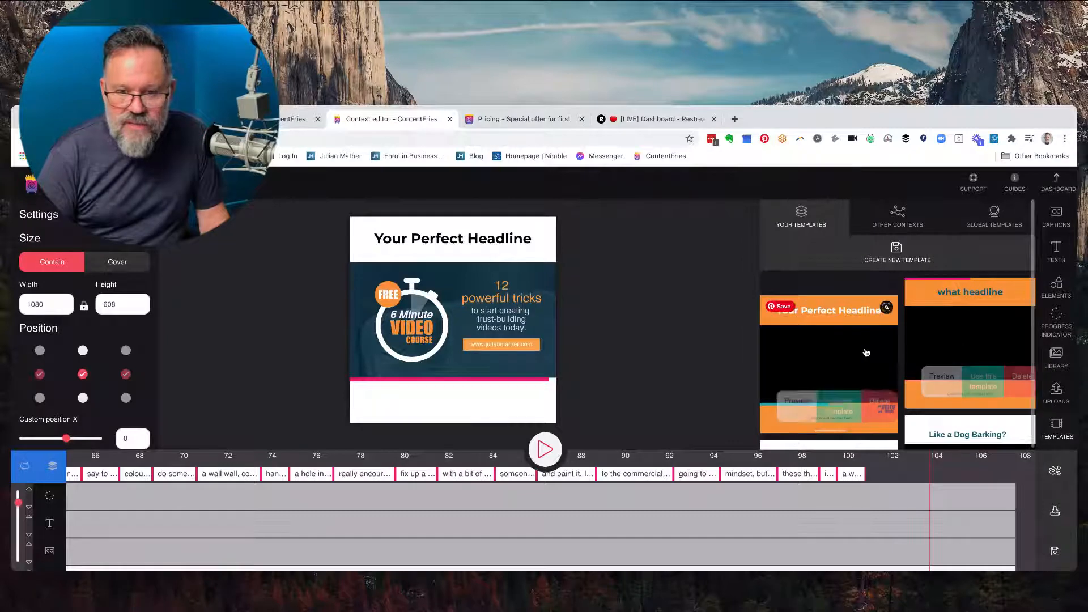
{"action": "scroll", "coordinate": [865, 354], "scroll_direction": "down", "scroll_amount": 2}
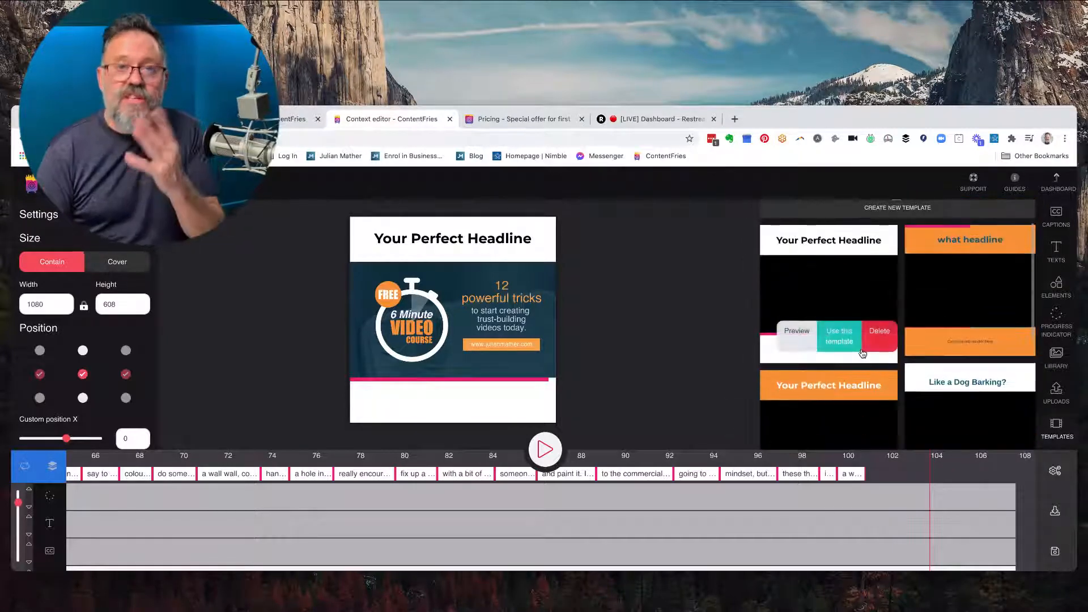
{"action": "scroll", "coordinate": [862, 354], "scroll_direction": "down", "scroll_amount": 2}
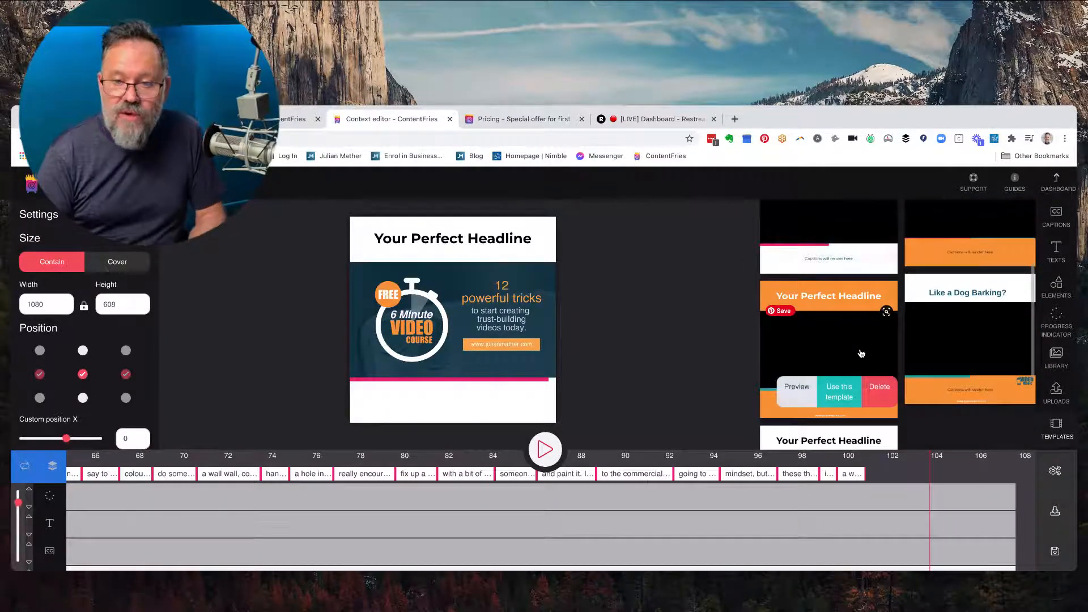
{"action": "mouse_move", "coordinate": [942, 308]}
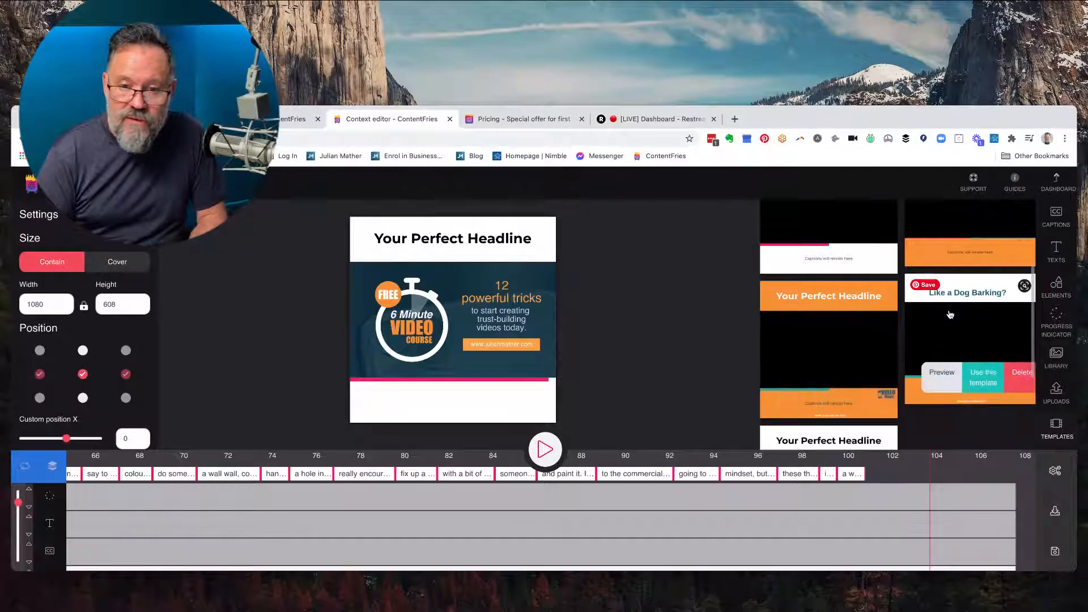
{"action": "left_click", "coordinate": [975, 369]}
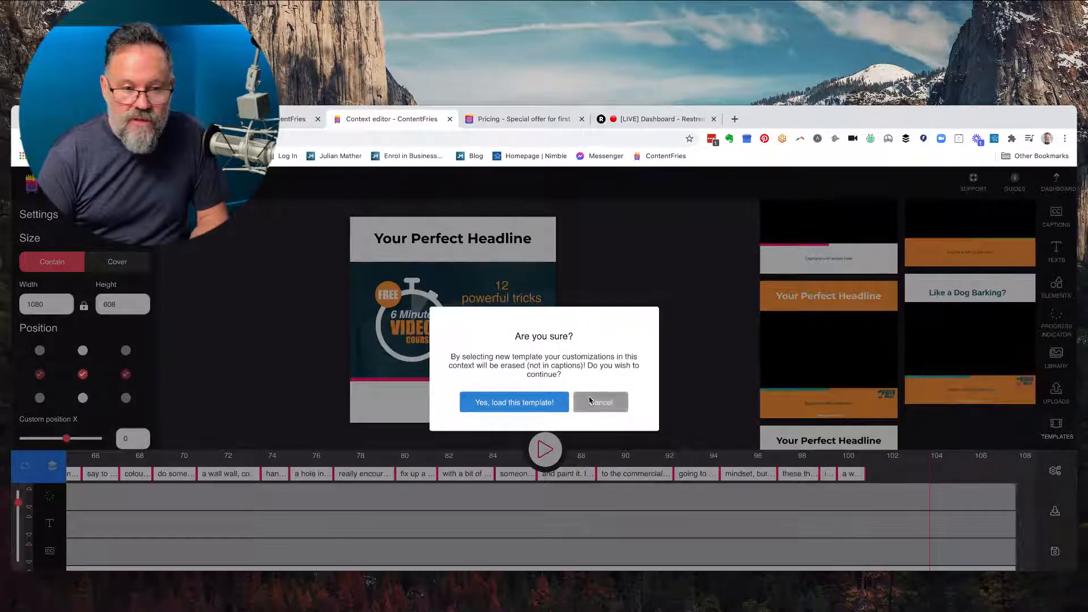
{"action": "left_click", "coordinate": [548, 402]}
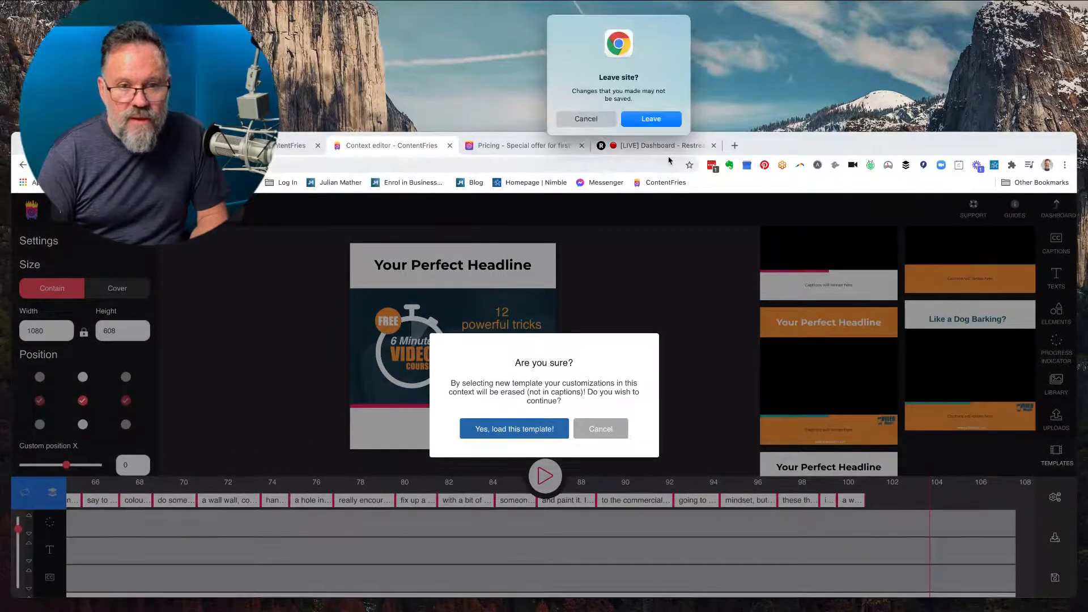
{"action": "left_click", "coordinate": [651, 118]}
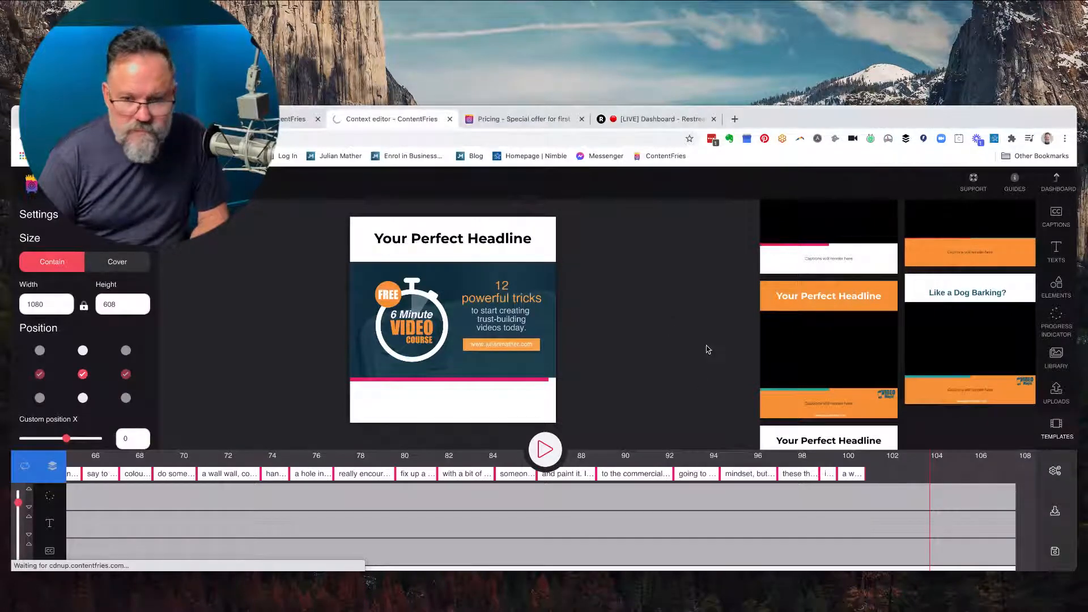
{"action": "left_click", "coordinate": [981, 378]}
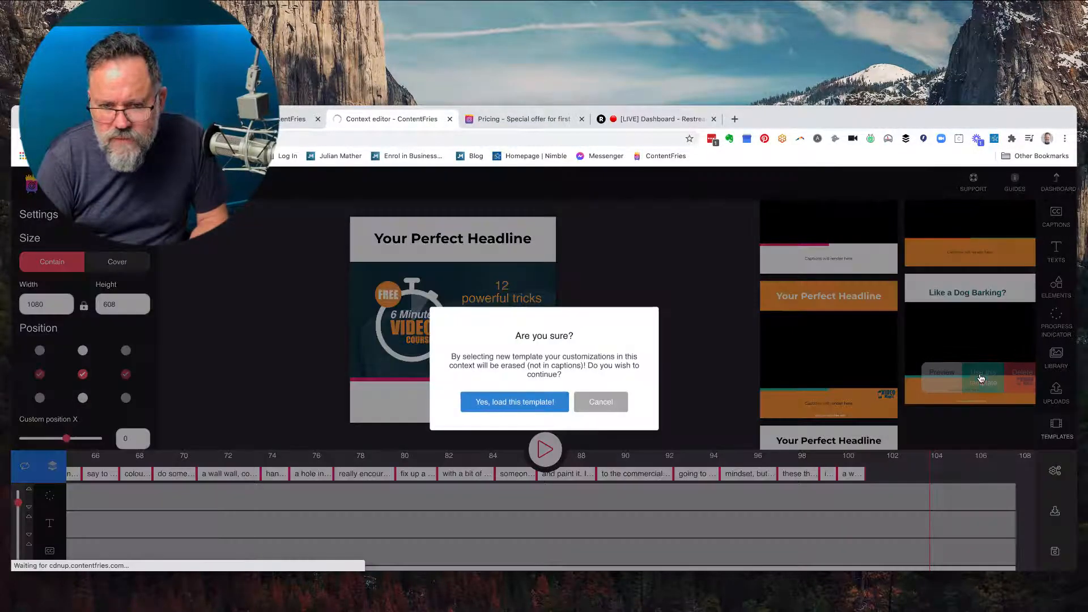
{"action": "left_click", "coordinate": [505, 402]}
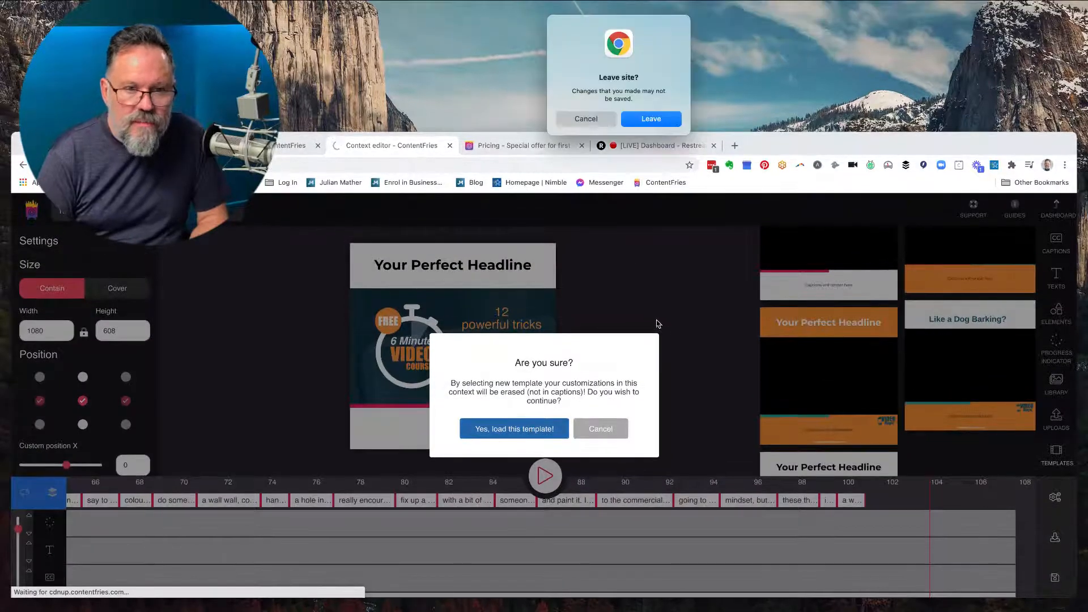
{"action": "left_click", "coordinate": [649, 118]}
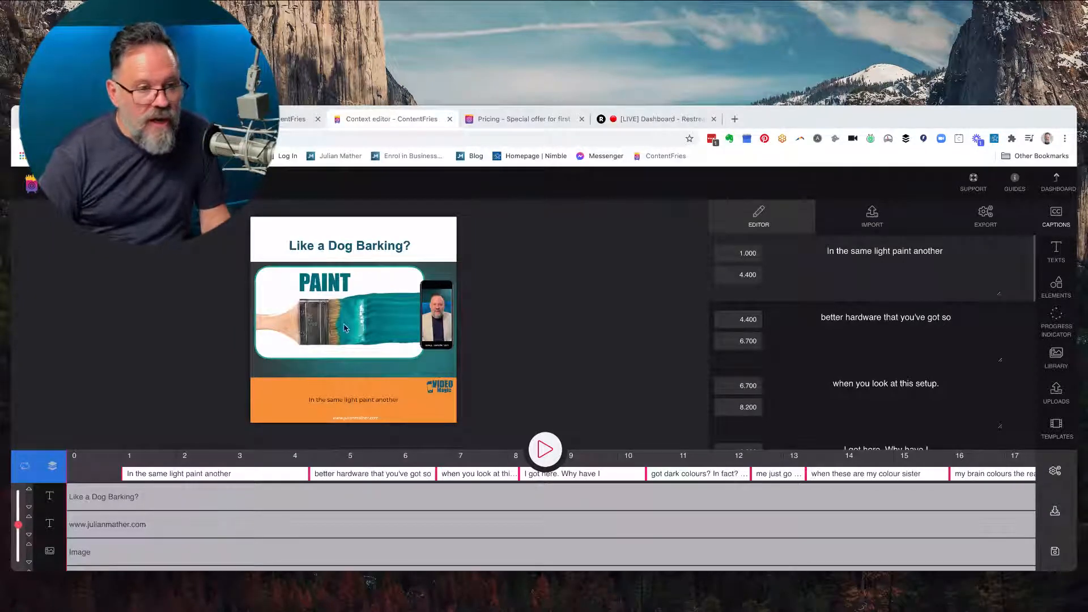
- Replace the template's headline text with "MKE YOUR OWN DIY BACKROUND"
{"action": "left_click", "coordinate": [350, 250]}
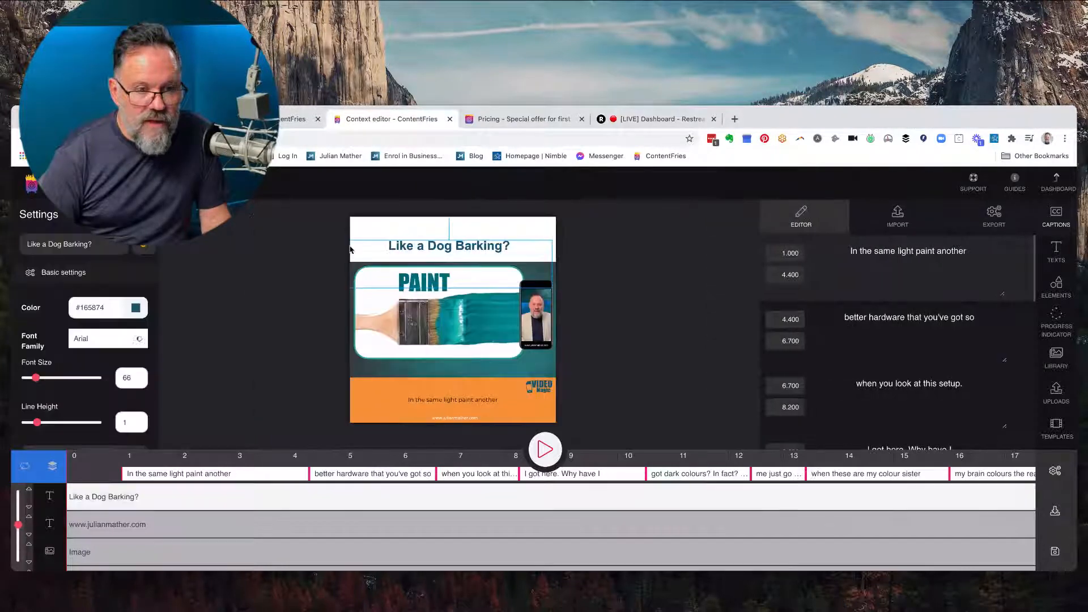
{"action": "left_click_drag", "start_coordinate": [408, 251], "coordinate": [413, 246]}
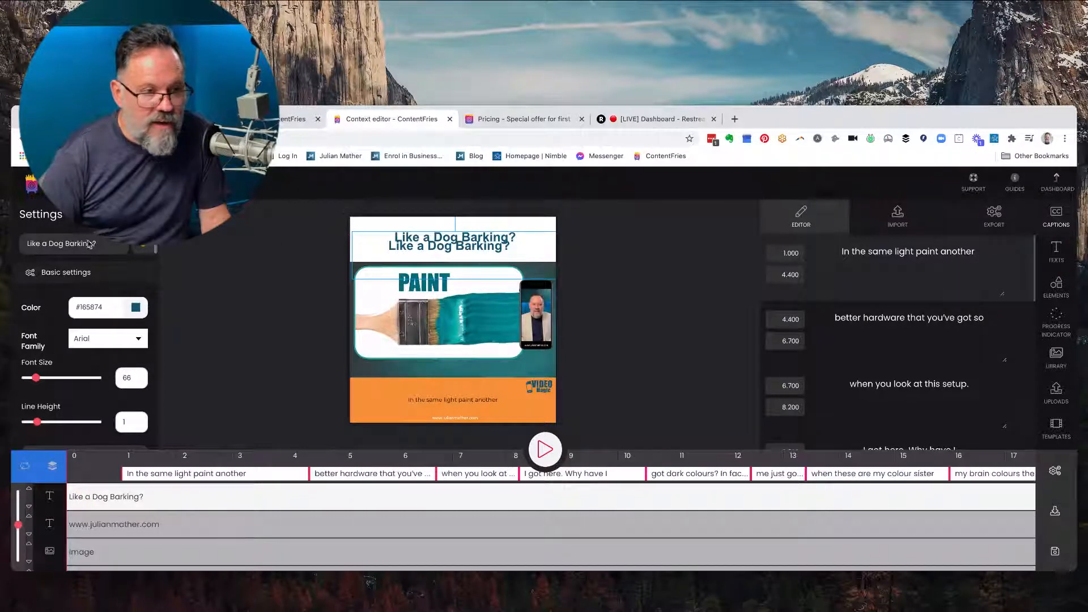
{"action": "left_click_drag", "start_coordinate": [98, 244], "coordinate": [5, 245]}
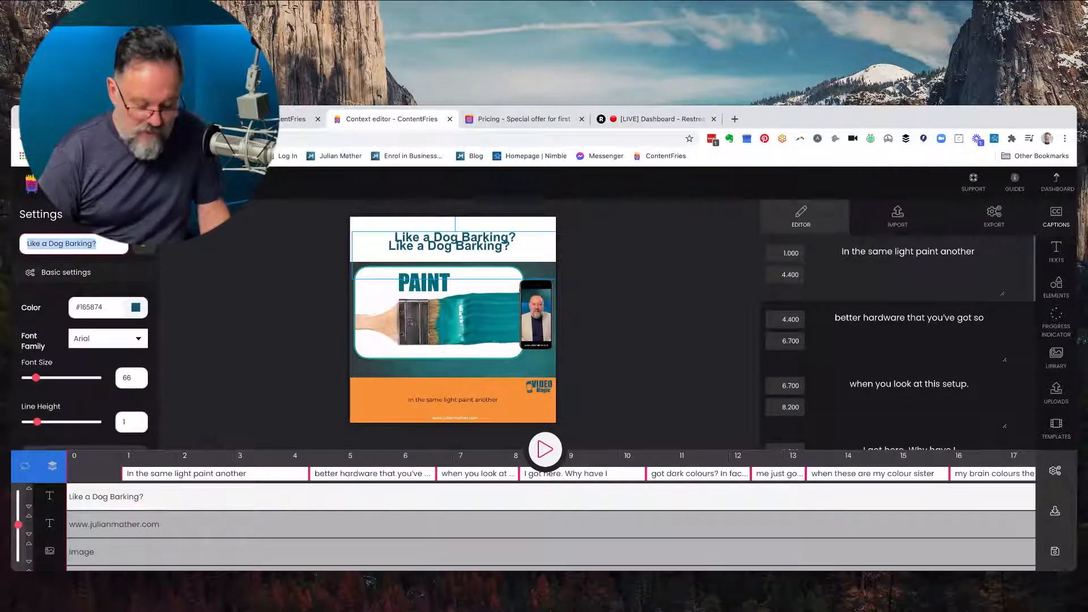
{"action": "type", "text": "MKE YO"}
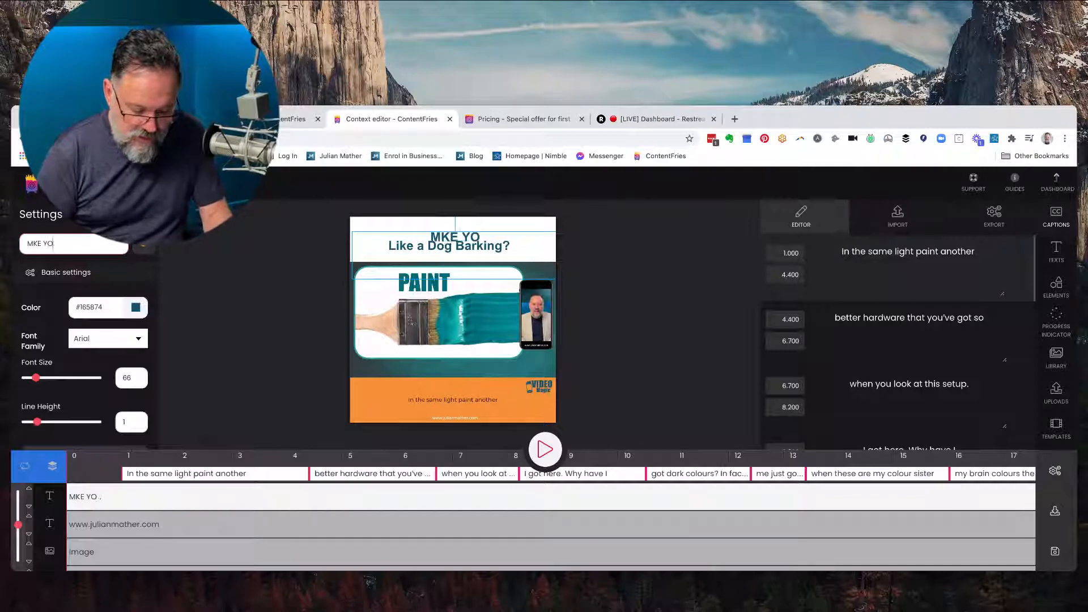
{"action": "type", "text": "UR OWN"}
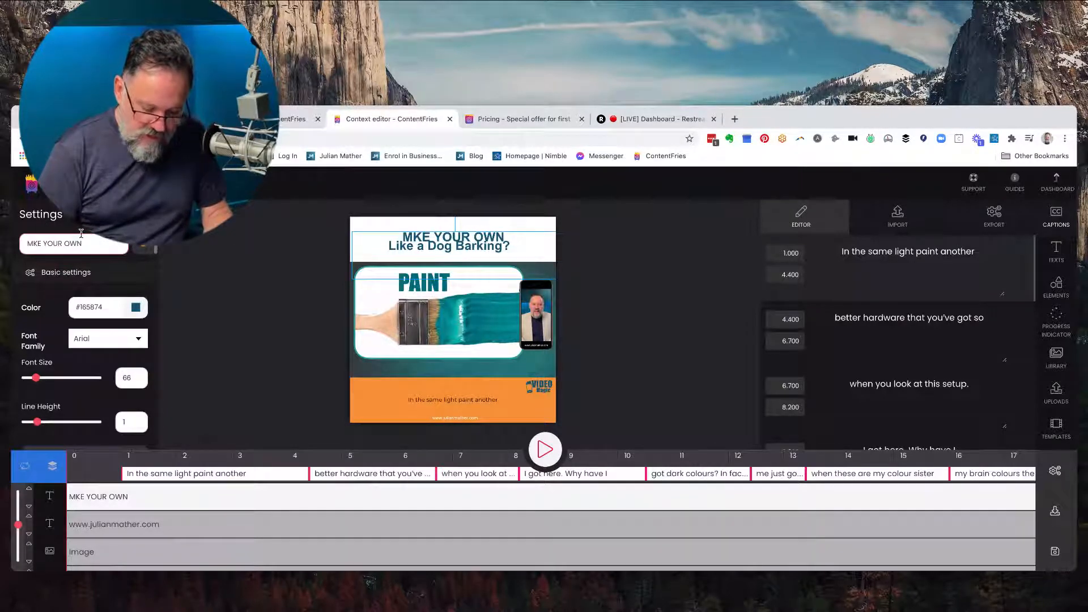
{"action": "type", "text": " DIY BAC"}
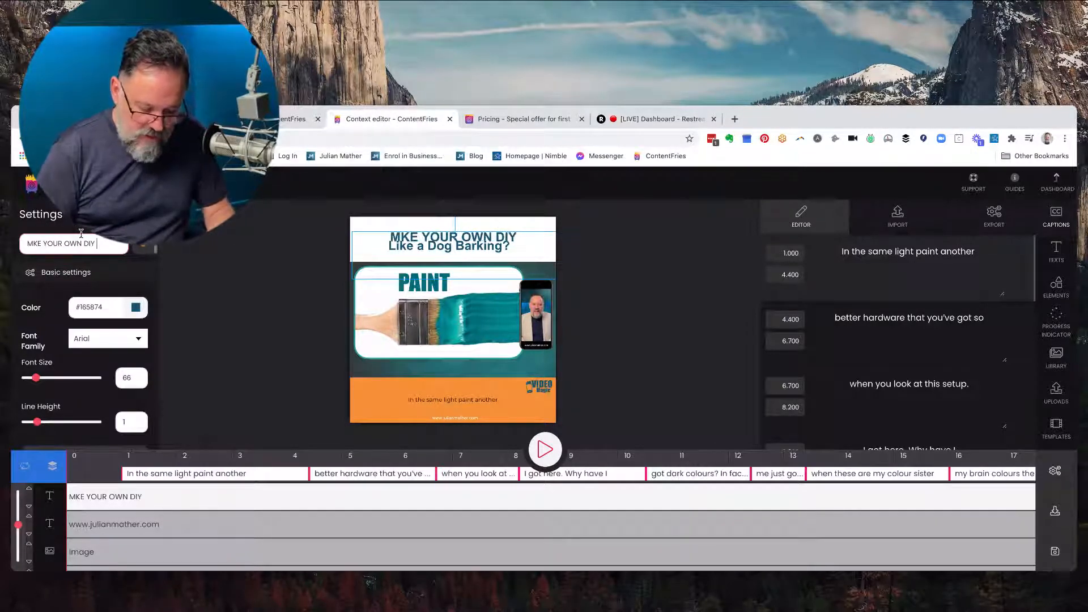
{"action": "type", "text": "KRP"}
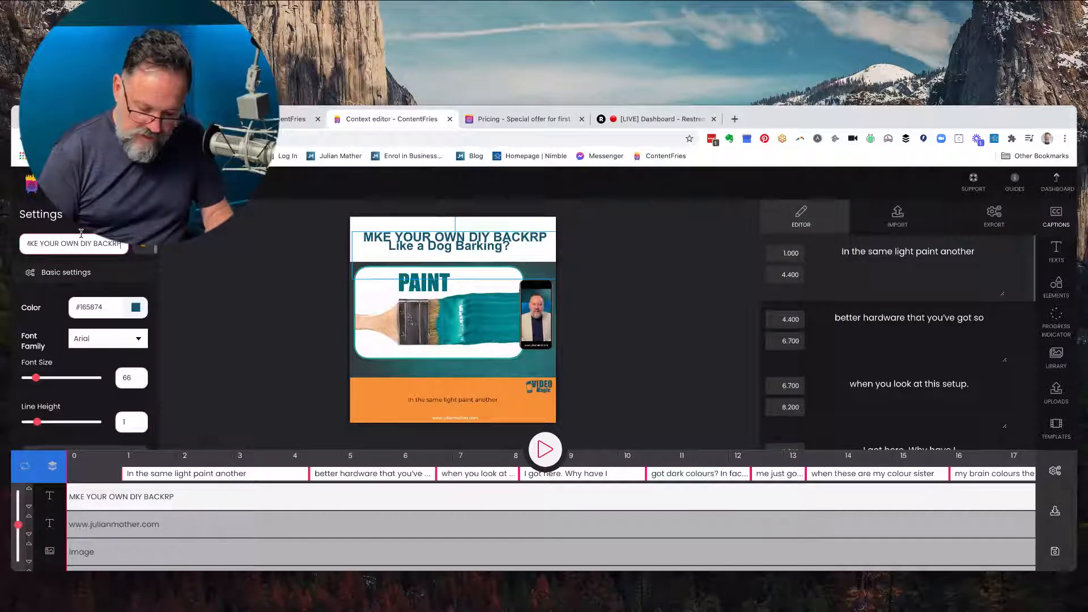
{"action": "key", "text": "BackSpace"}
{"action": "type", "text": "OUND"}
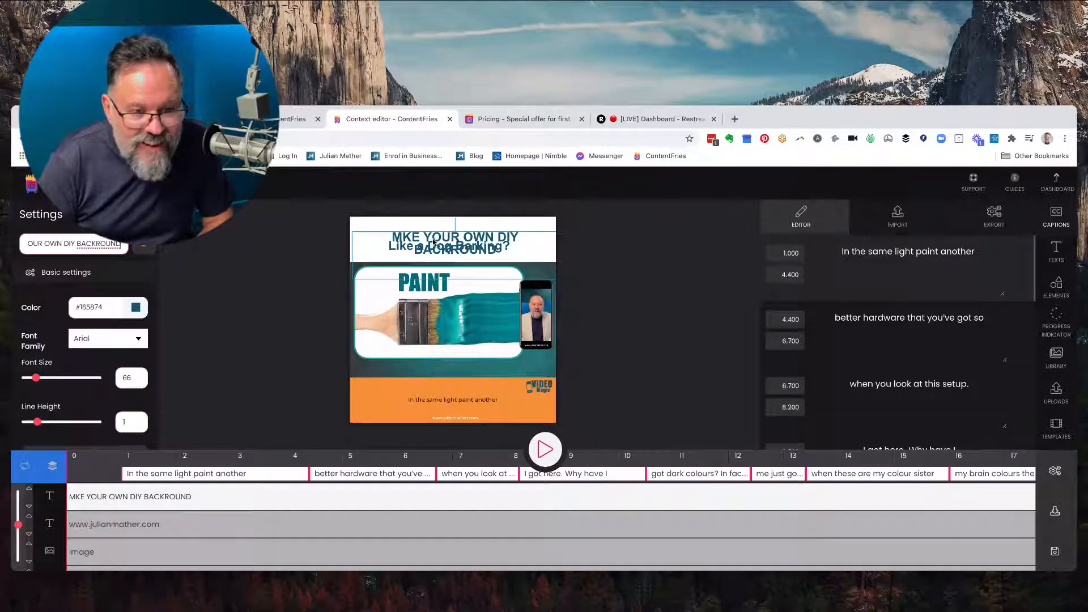
- Move the new headline aside and try to delete the overlapping "Like a Dog Barking?" text
{"action": "left_click_drag", "start_coordinate": [432, 242], "coordinate": [462, 241]}
{"action": "left_click", "coordinate": [397, 250]}
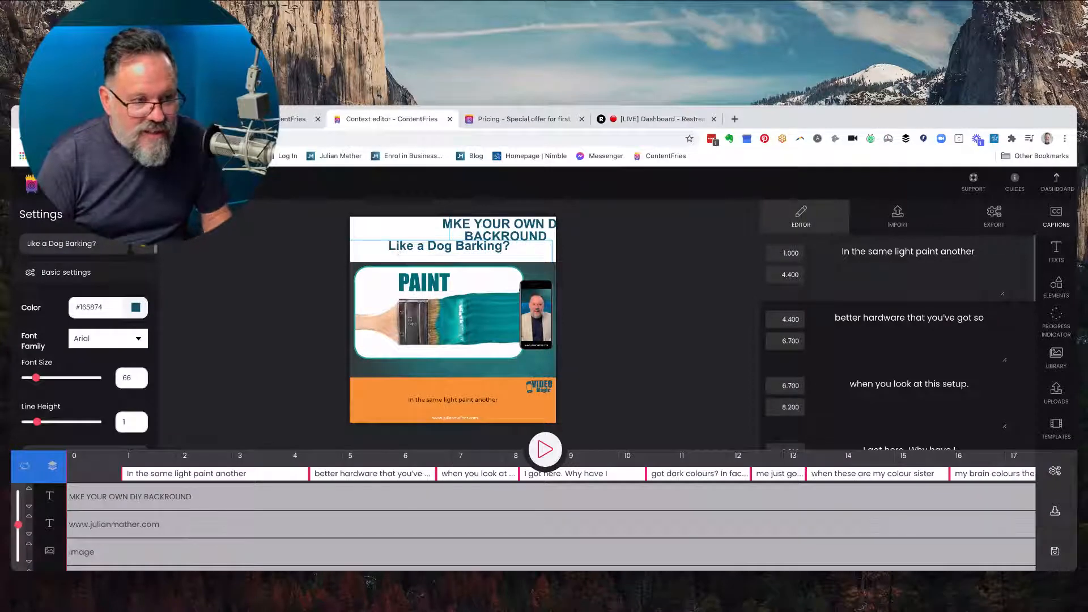
{"action": "left_click", "coordinate": [143, 244]}
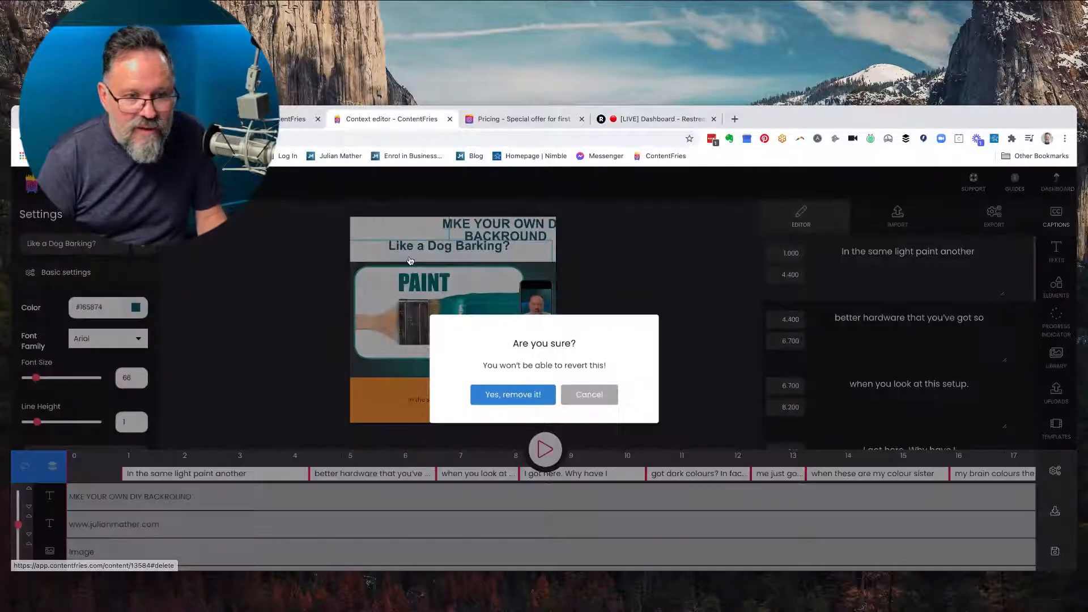
{"action": "left_click", "coordinate": [520, 395]}
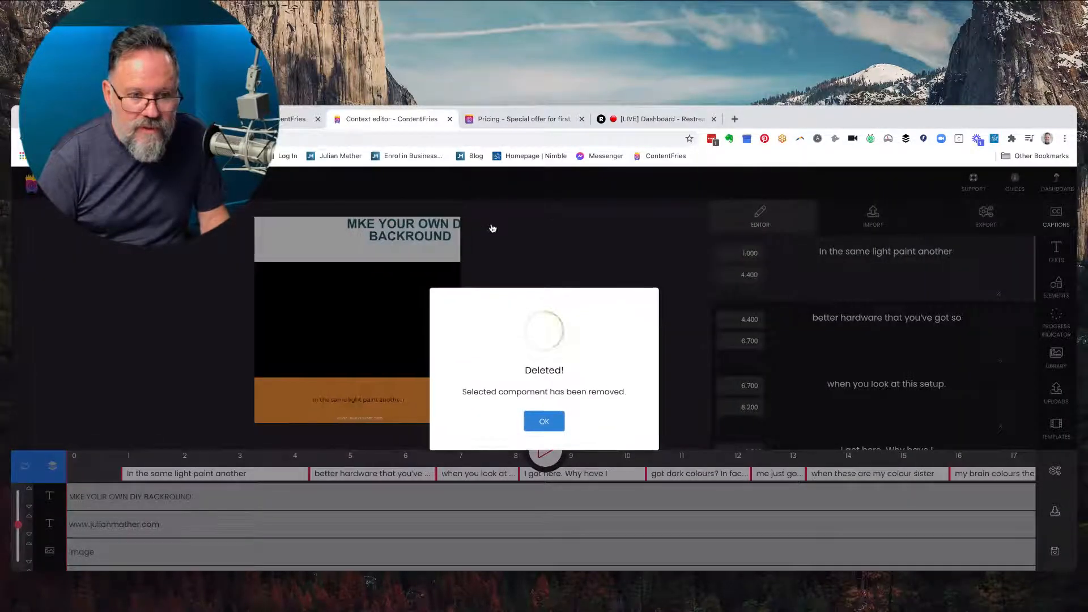
{"action": "left_click", "coordinate": [544, 423]}
- Reposition the new headline in the white band above the video and set its font size to 74
{"action": "left_click", "coordinate": [420, 224]}
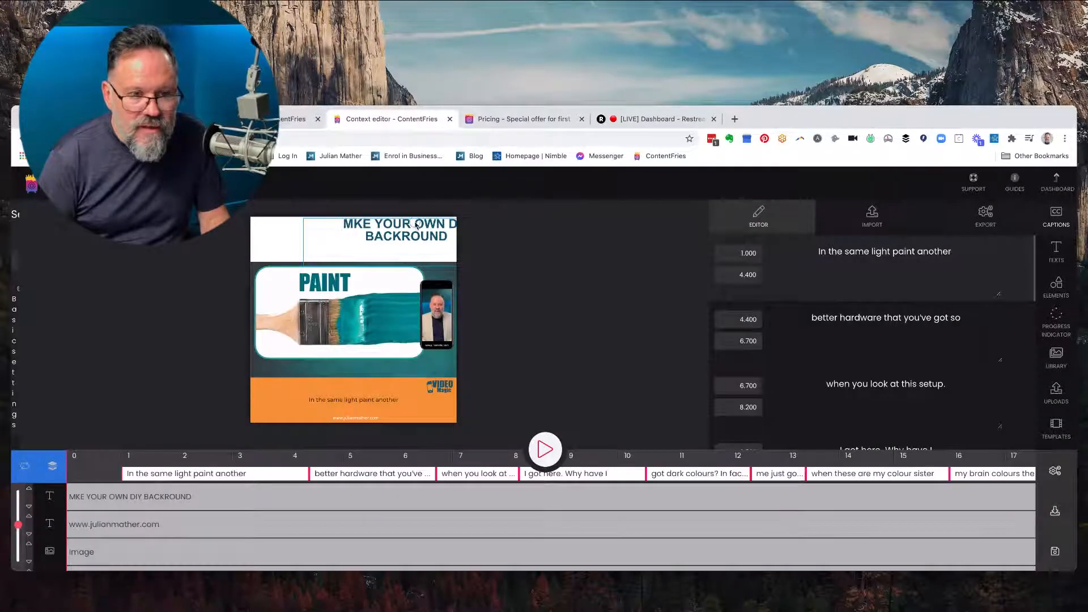
{"action": "left_click_drag", "start_coordinate": [415, 224], "coordinate": [471, 233]}
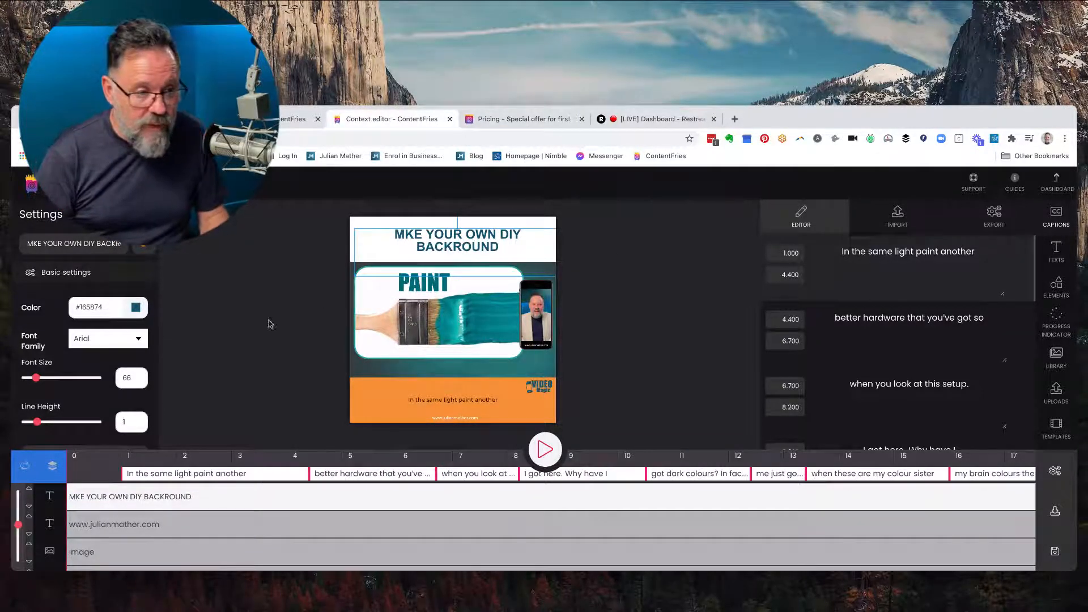
{"action": "left_click", "coordinate": [39, 379]}
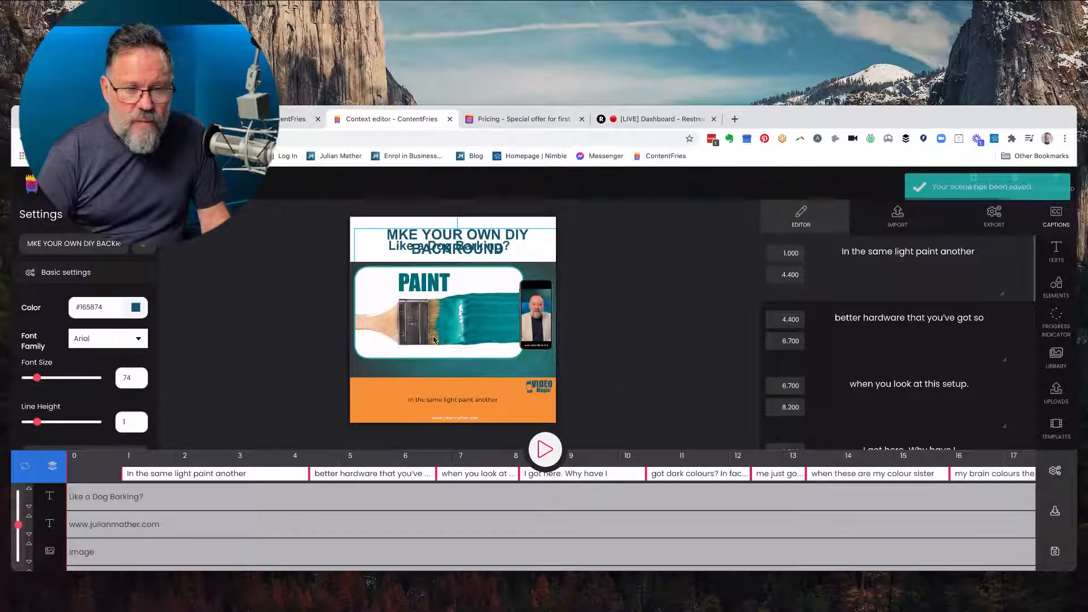
- Pull the duplicate "Like a Dog Barking?" text away from the new headline and remove it from the design
{"action": "left_click", "coordinate": [395, 248]}
{"action": "left_click_drag", "start_coordinate": [394, 248], "coordinate": [523, 249]}
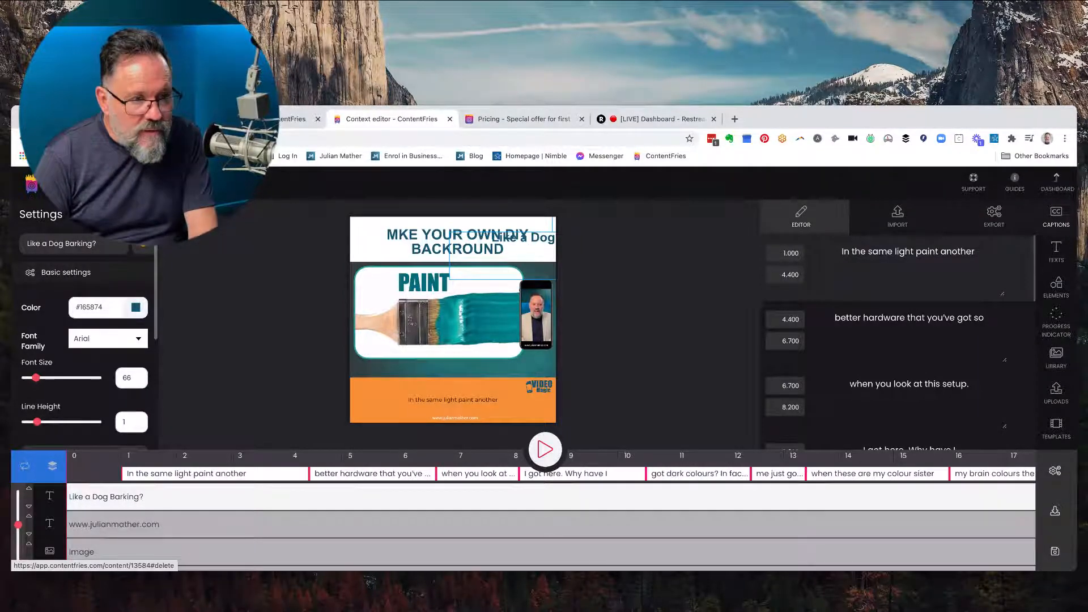
{"action": "left_click", "coordinate": [143, 244]}
{"action": "left_click", "coordinate": [494, 394]}
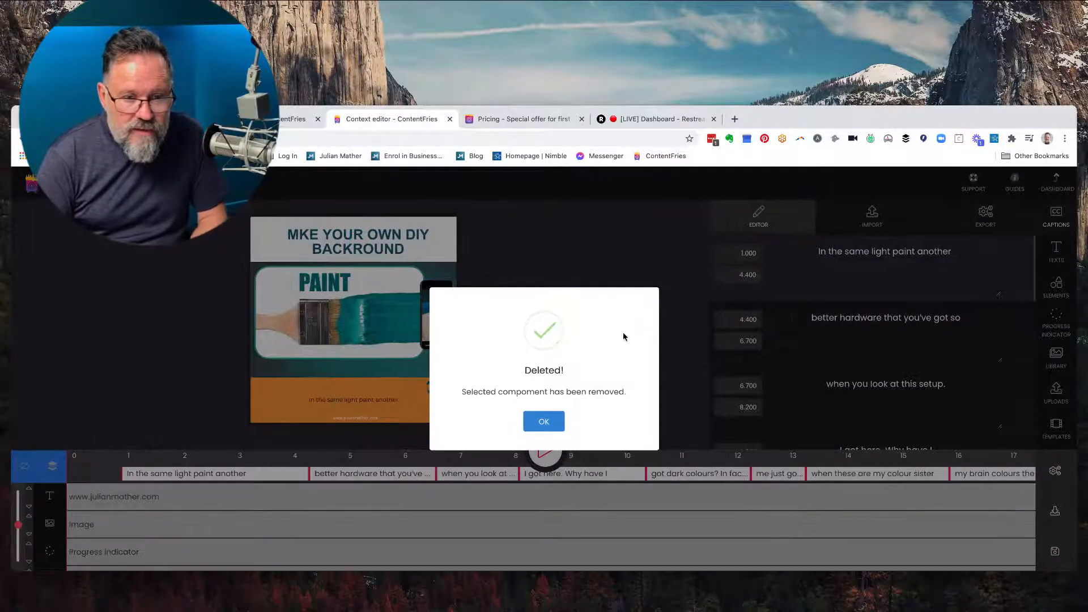
{"action": "left_click", "coordinate": [543, 421]}
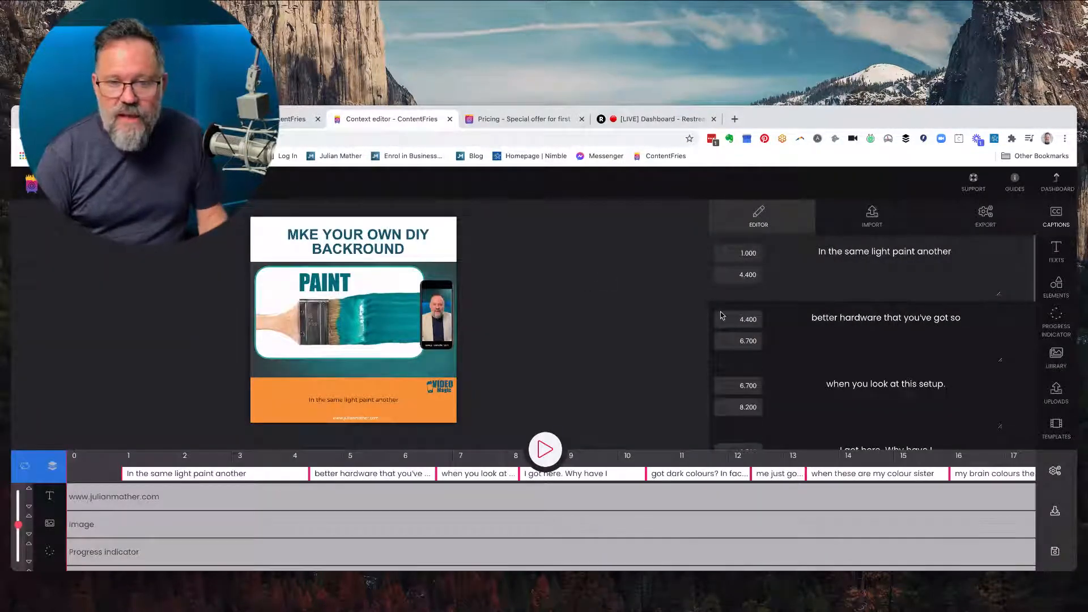
- Replace the text of the first caption, starting at 1.000, with "Its easy to edit"
{"action": "mouse_move", "coordinate": [984, 398]}
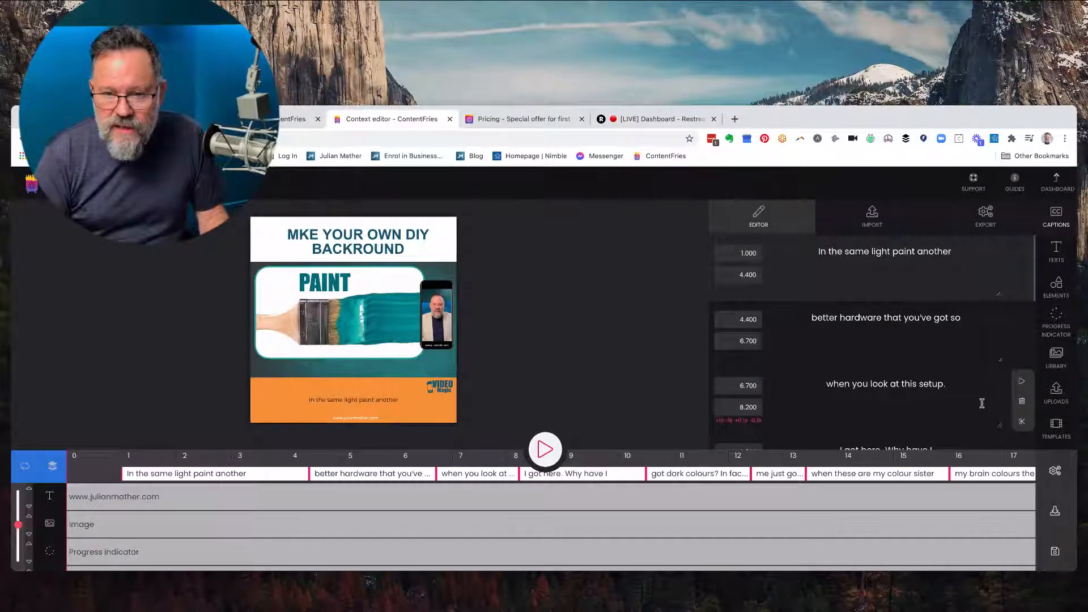
{"action": "left_click", "coordinate": [857, 255]}
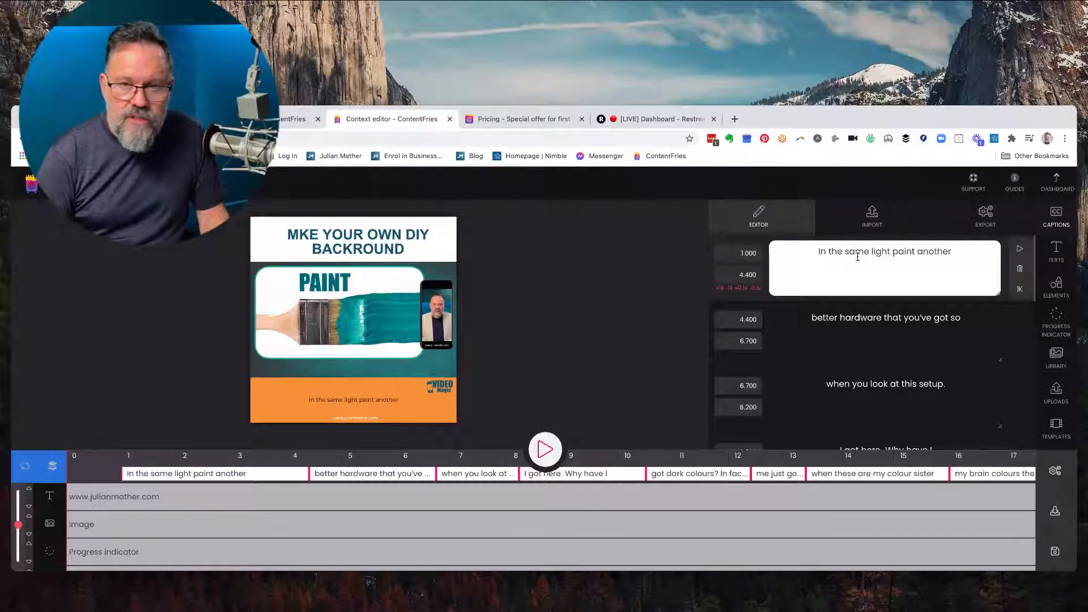
{"action": "mouse_move", "coordinate": [857, 255]}
{"action": "left_mouse_down"}
{"action": "mouse_move", "coordinate": [889, 262]}
{"action": "mouse_move", "coordinate": [909, 288]}
{"action": "left_mouse_up"}
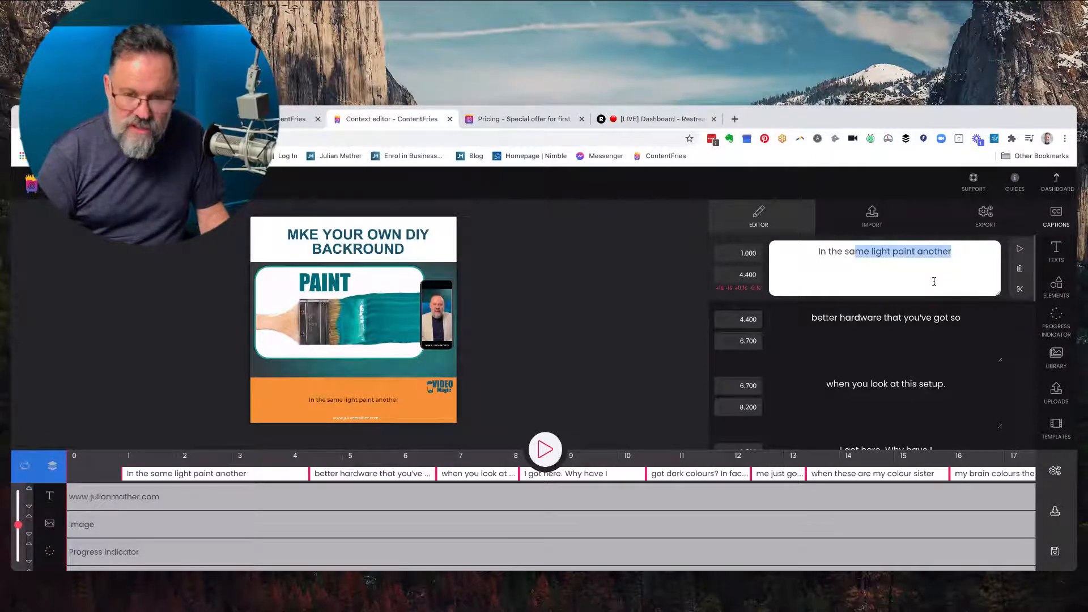
{"action": "key", "text": "BackSpace"}
{"action": "key", "text": "BackSpace"}
{"action": "key", "text": "BackSpace"}
{"action": "key", "text": "BackSpace"}
{"action": "key", "text": "BackSpace"}
{"action": "key", "text": "BackSpace"}
{"action": "key", "text": "BackSpace"}
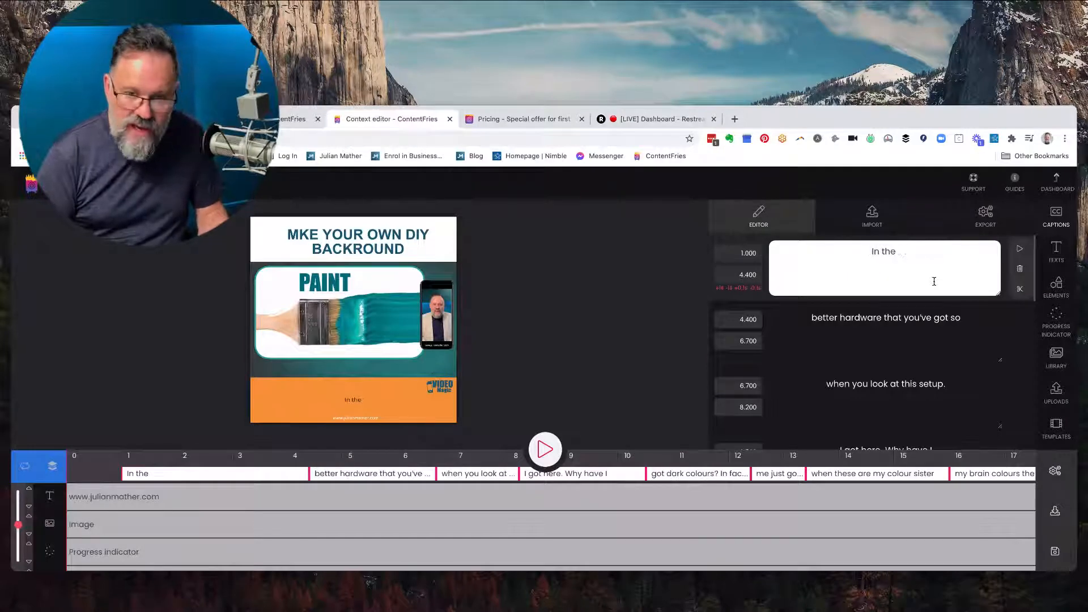
{"action": "type", "text": "It"}
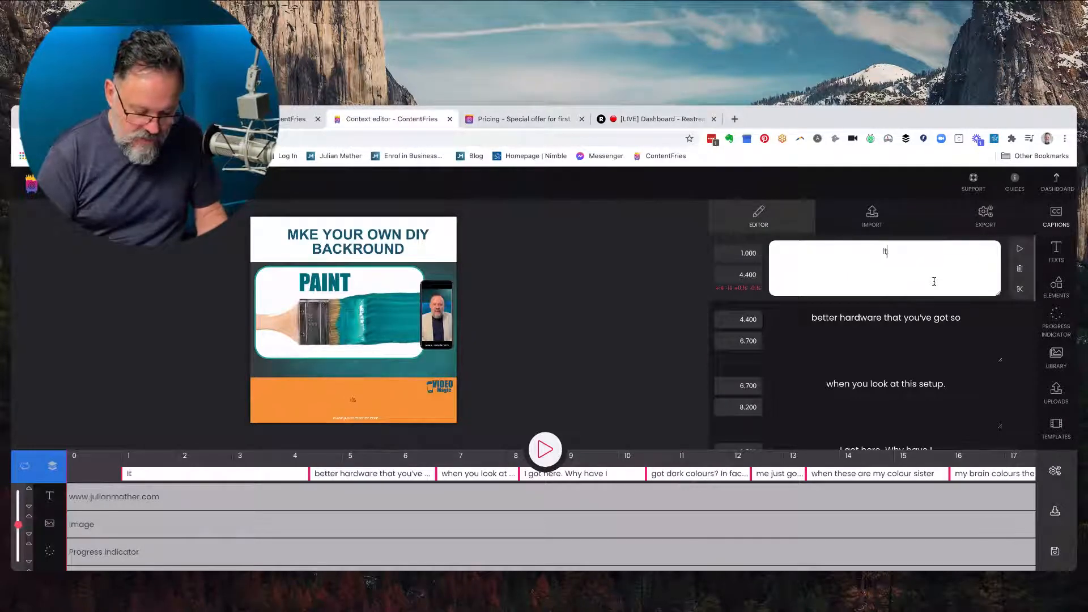
{"action": "type", "text": "s easy to edot"}
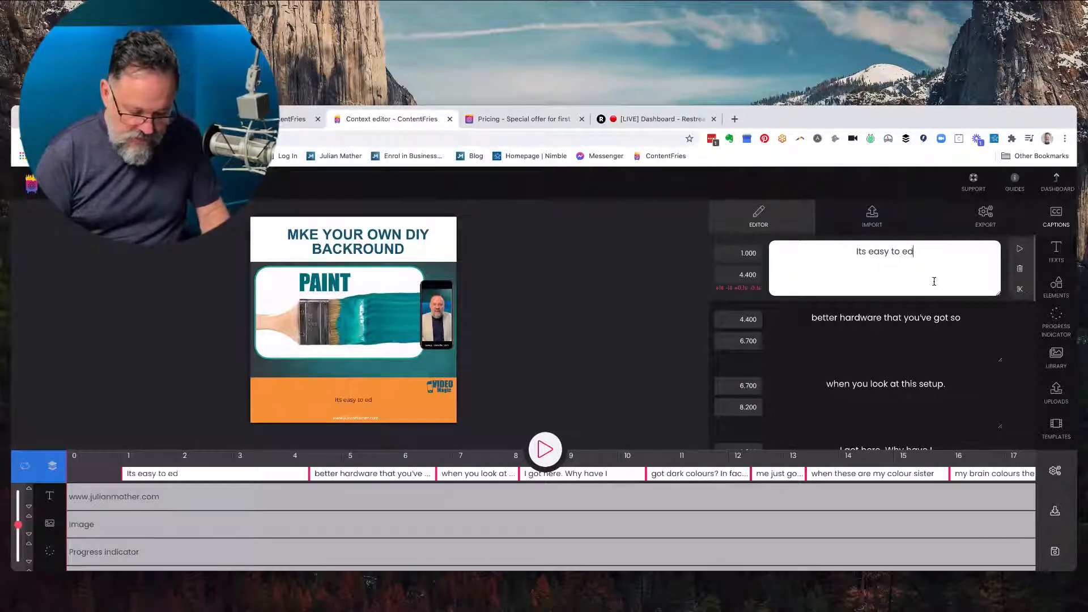
{"action": "key", "text": "BackSpace"}
{"action": "key", "text": "BackSpace"}
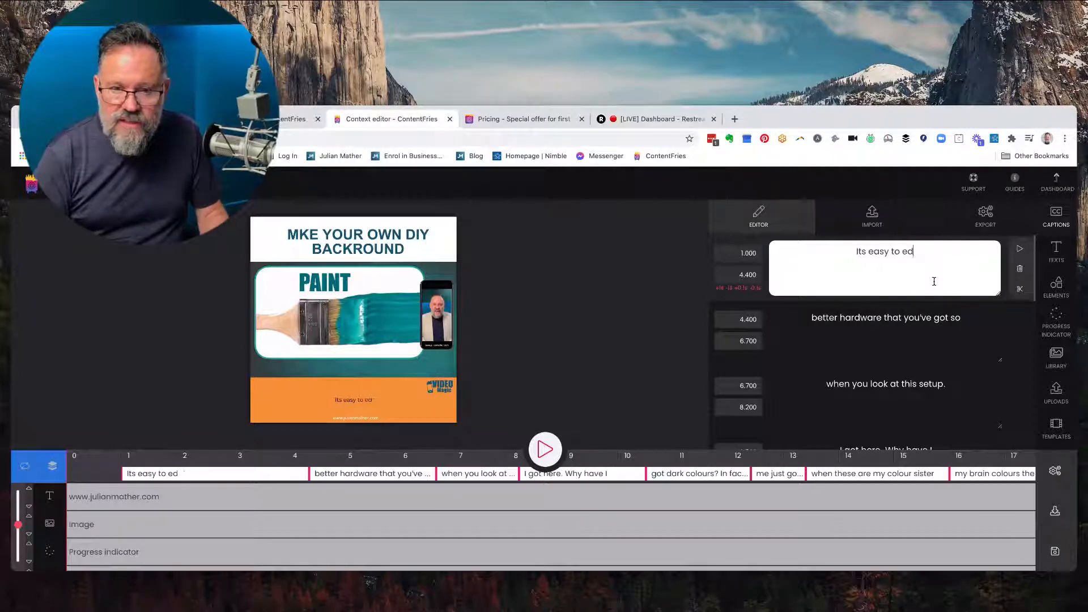
{"action": "type", "text": "it"}
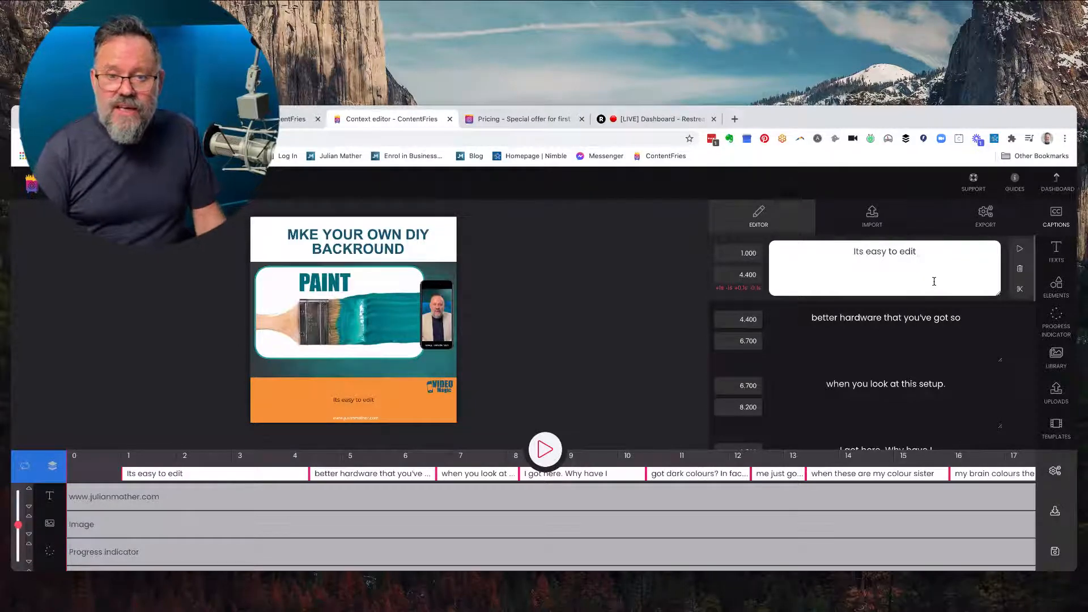
- Undo the last change with the first caption's text selected, and shift the "MKE YOUR OWN DIY BACKROUND" headline slightly to the left
{"action": "left_click_drag", "start_coordinate": [918, 253], "coordinate": [854, 254]}
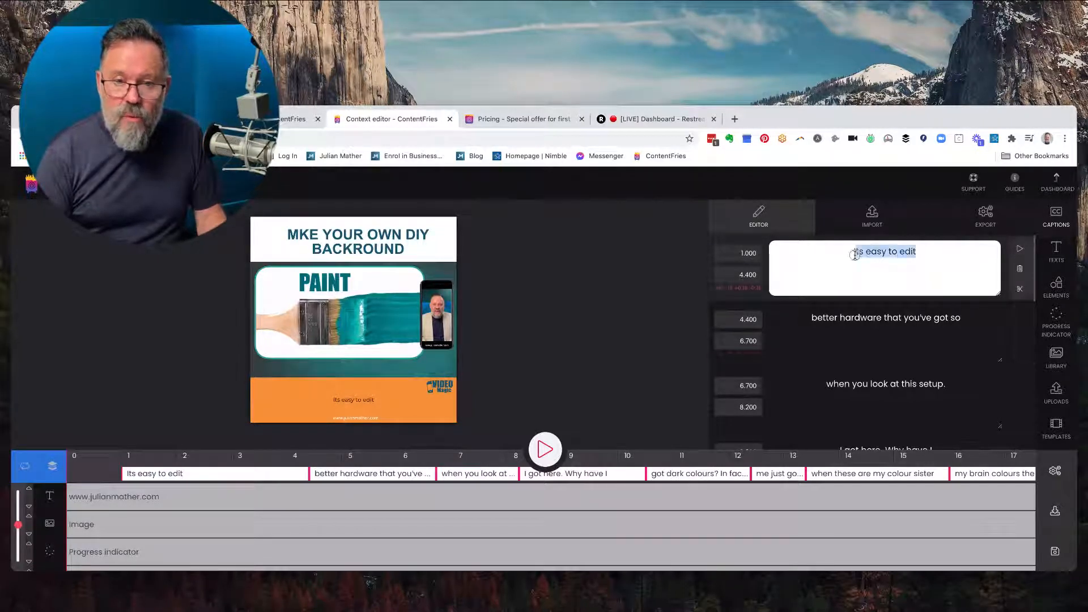
{"action": "key", "text": "super+z"}
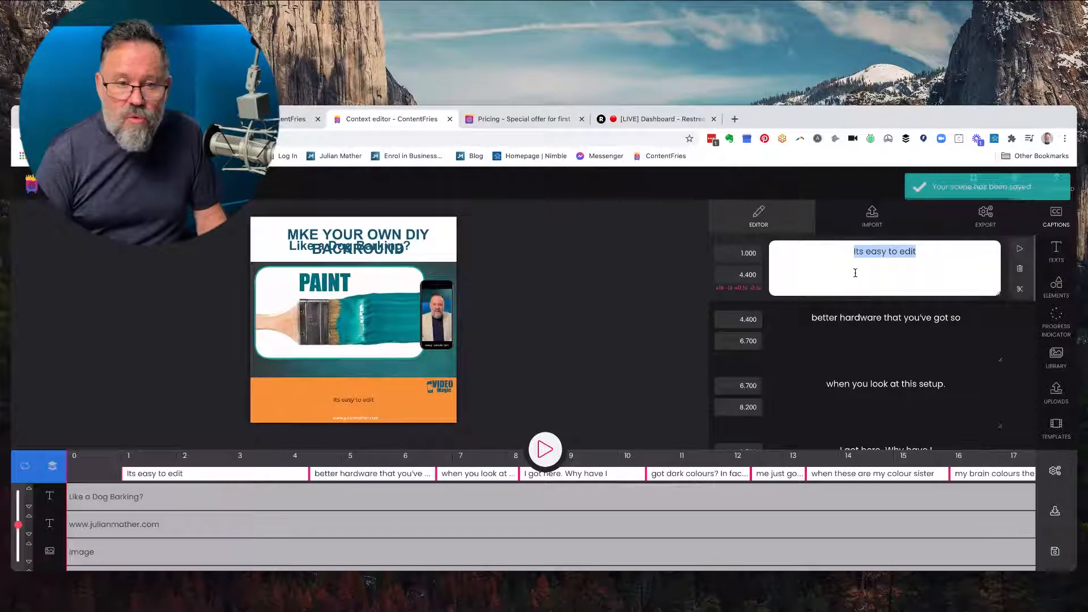
{"action": "left_click", "coordinate": [856, 272]}
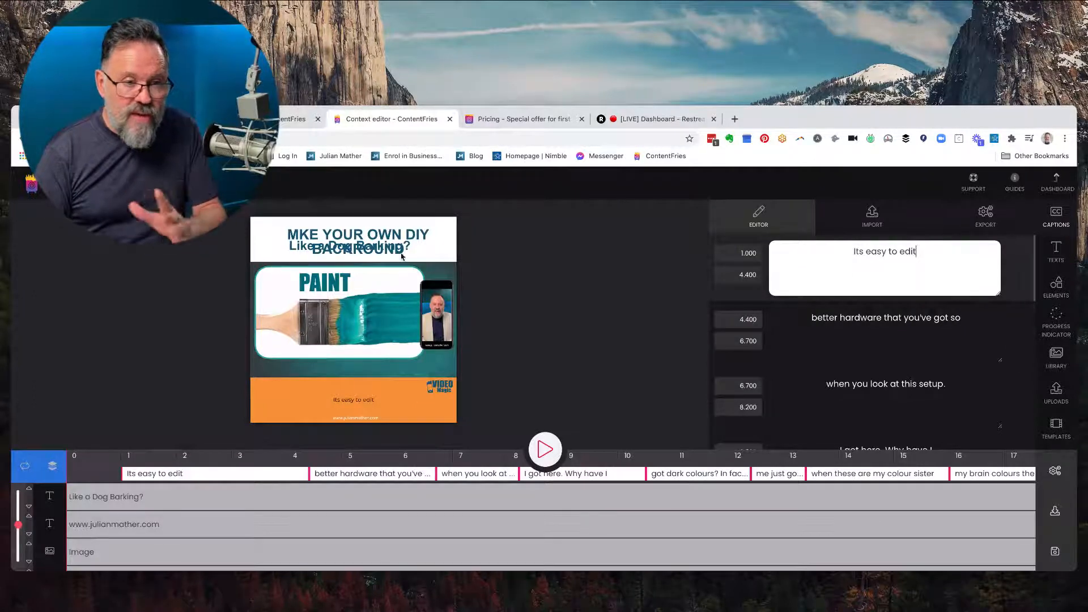
{"action": "left_click", "coordinate": [359, 241]}
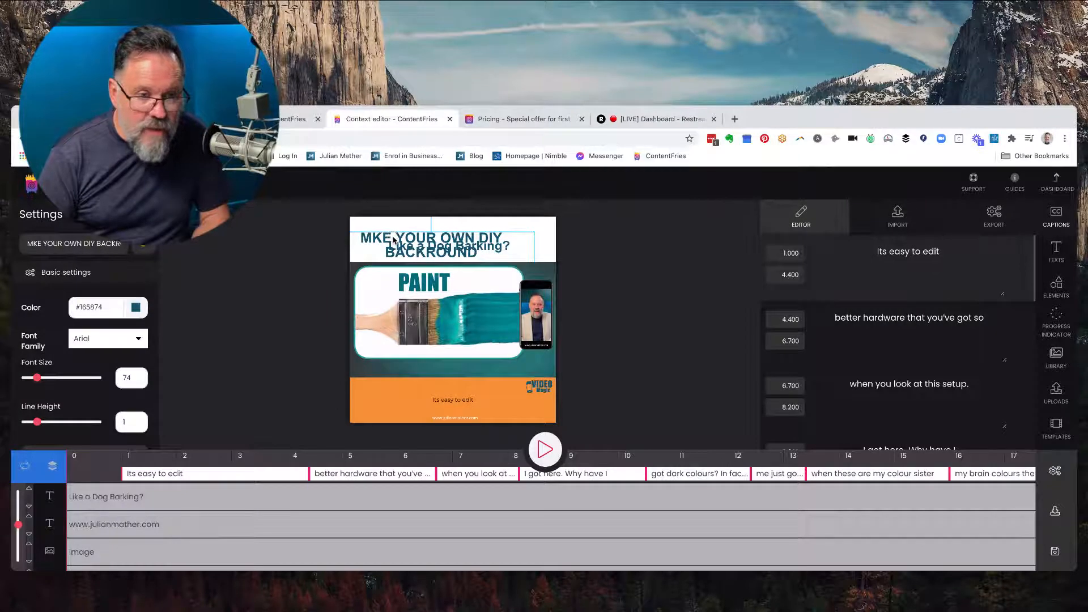
- Try to download the last export of this context
{"action": "left_click", "coordinate": [1056, 512]}
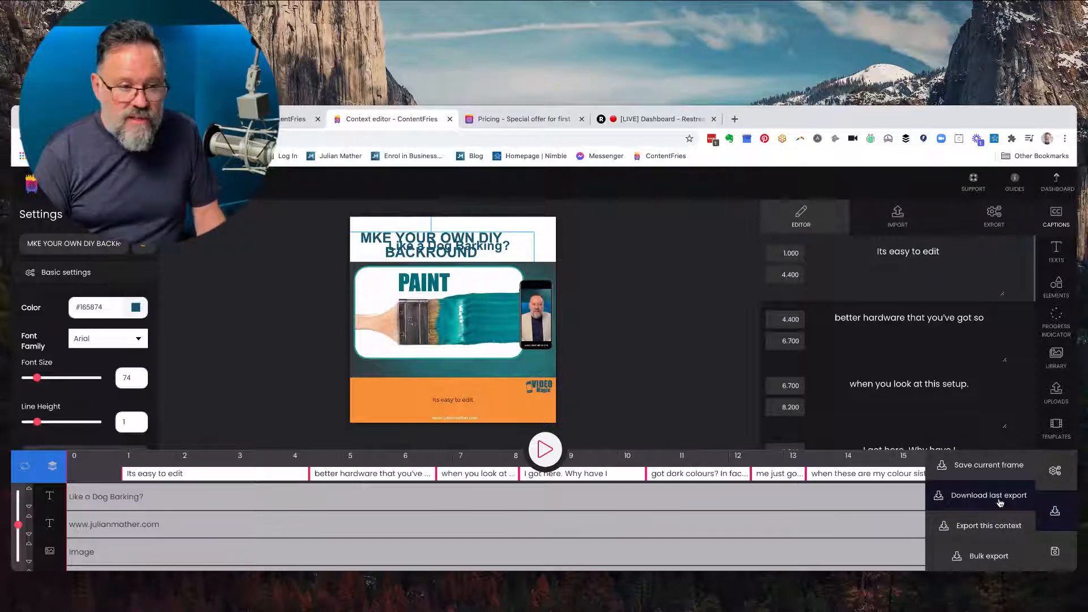
{"action": "left_click", "coordinate": [1000, 501]}
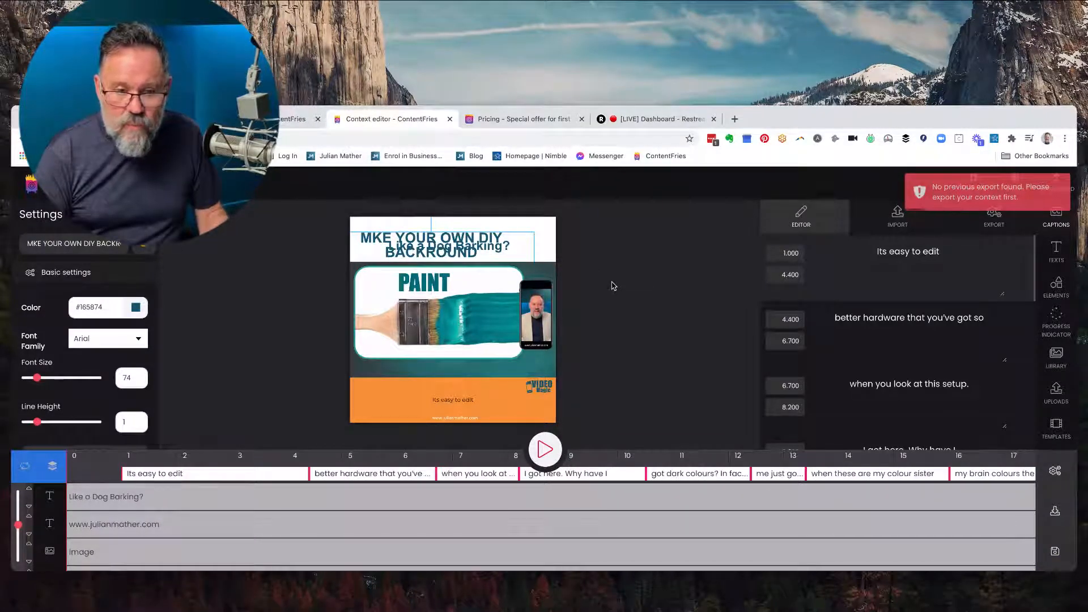
- Leave the context editor for the dashboard without saving the remaining changes
{"action": "left_click", "coordinate": [282, 125]}
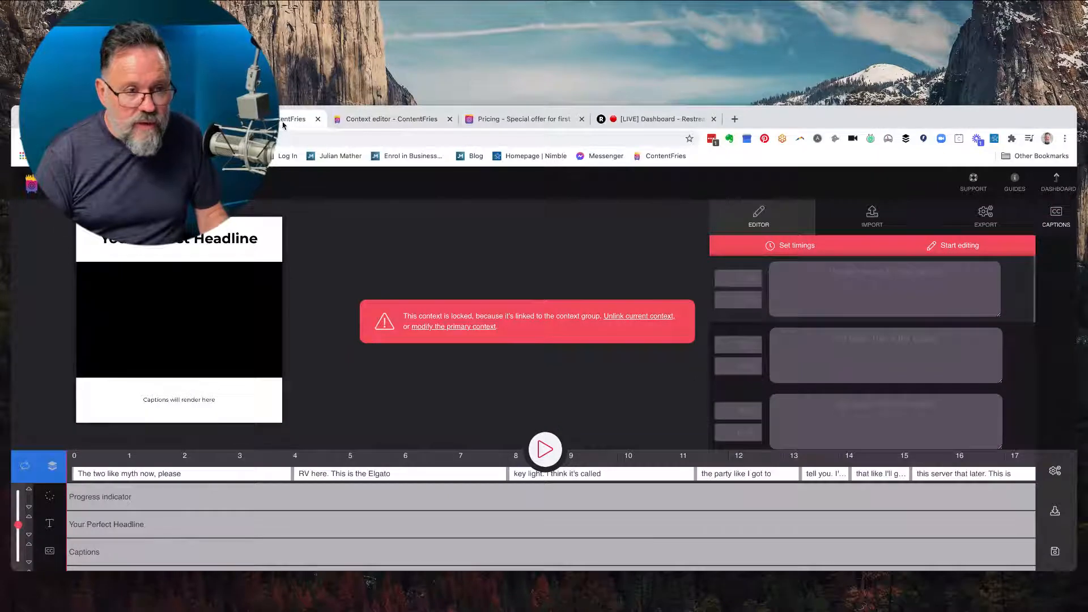
{"action": "left_click", "coordinate": [368, 126]}
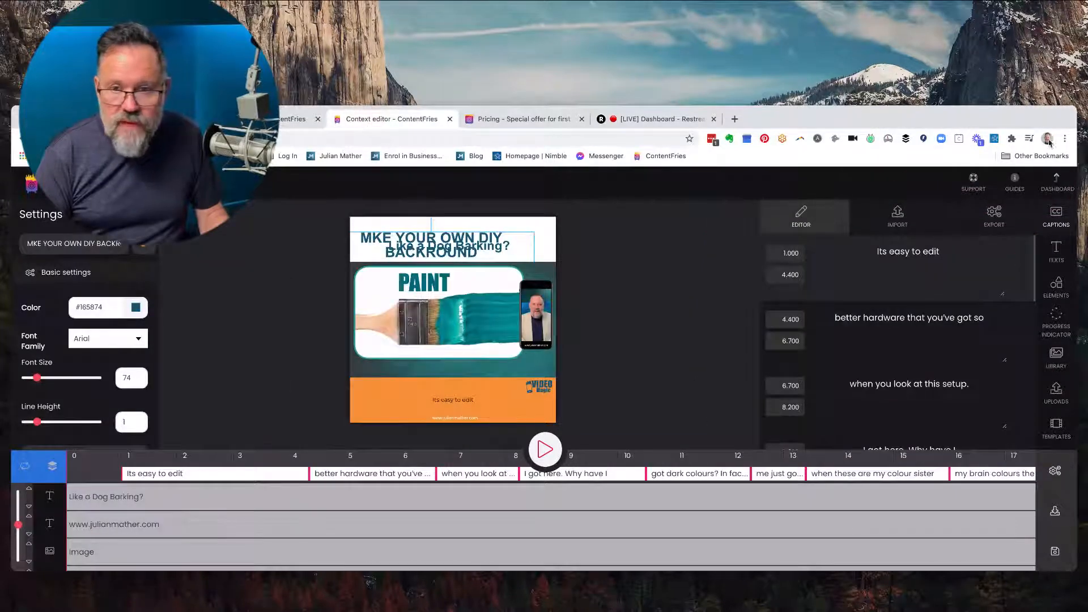
{"action": "left_click", "coordinate": [1056, 182]}
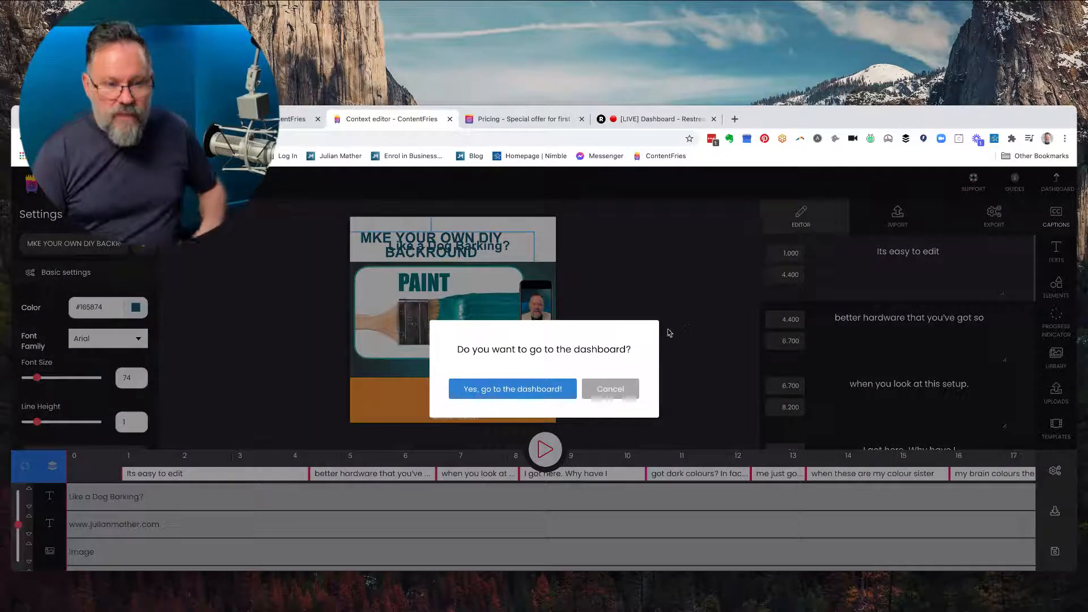
{"action": "left_click", "coordinate": [513, 389]}
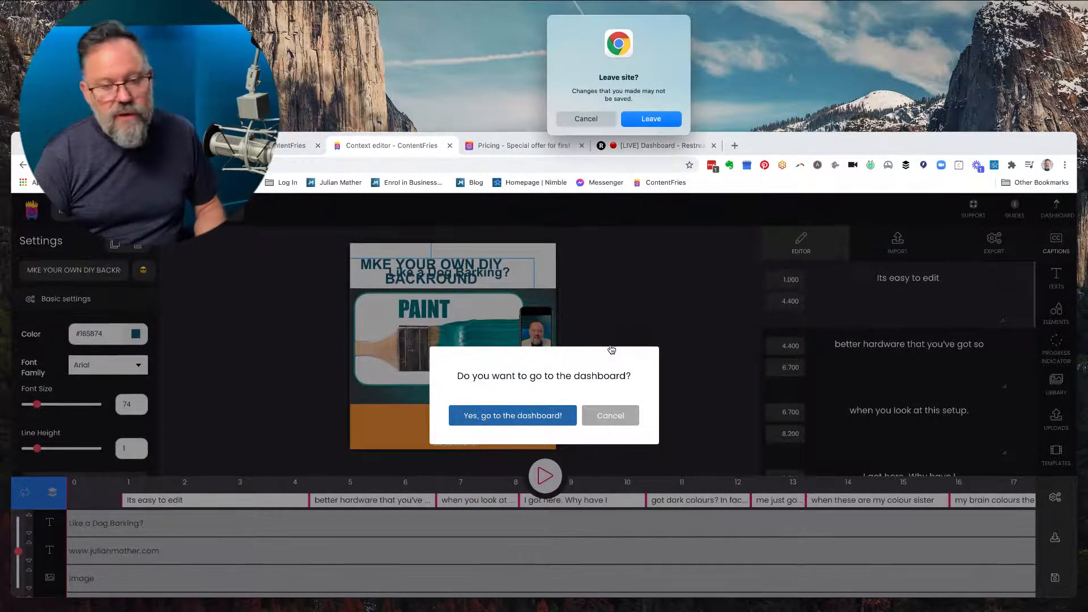
{"action": "left_click", "coordinate": [650, 120]}
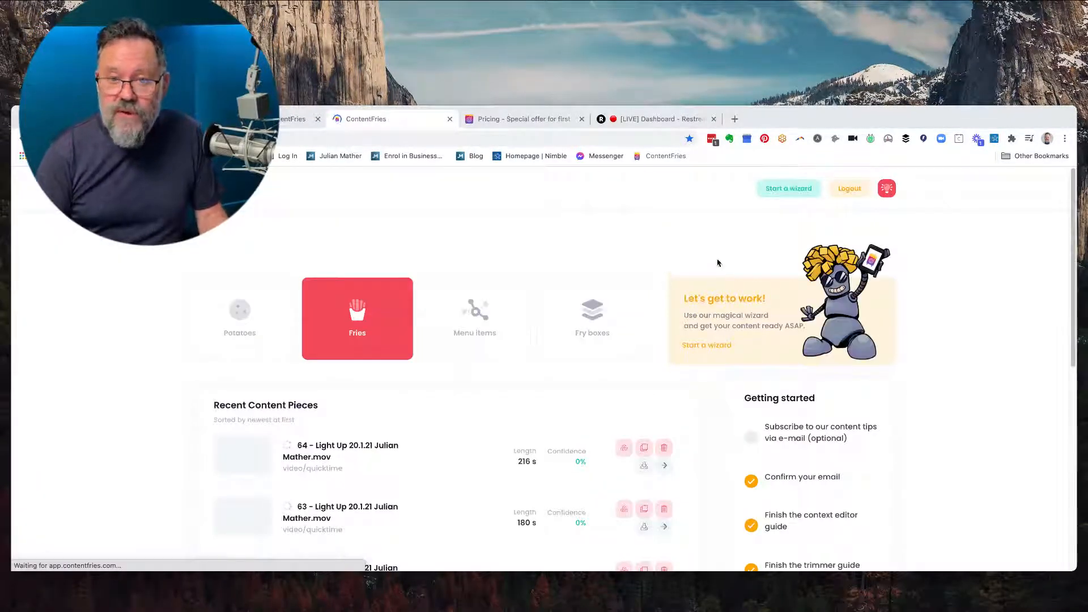
- Look through the recent content pieces on the dashboard and switch to the ContentFries pricing page
{"action": "scroll", "coordinate": [425, 252], "scroll_direction": "down", "scroll_amount": 3}
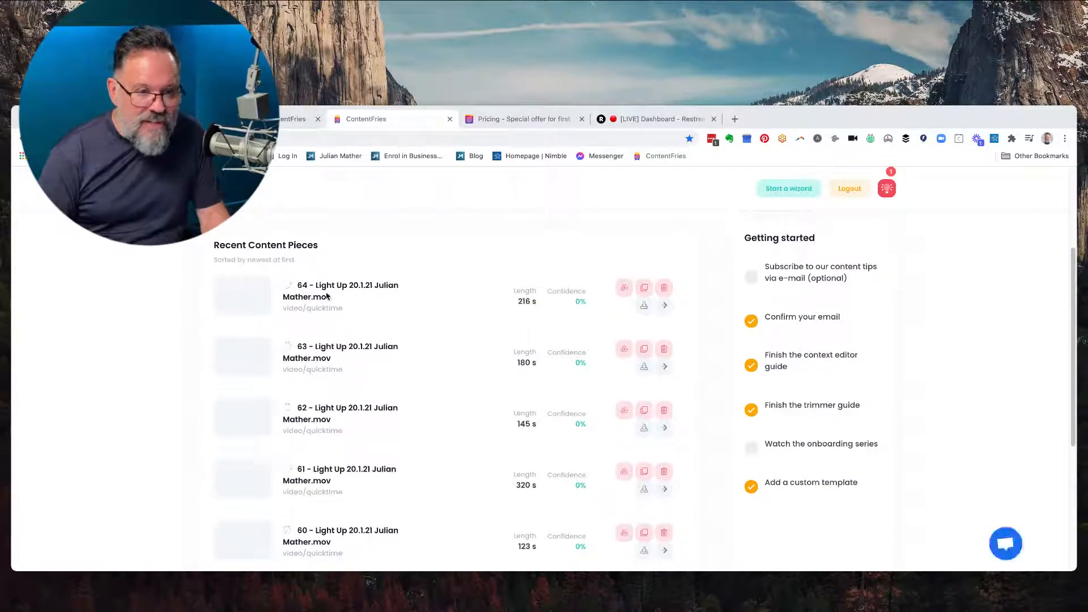
{"action": "scroll", "coordinate": [295, 335], "scroll_direction": "down", "scroll_amount": 2}
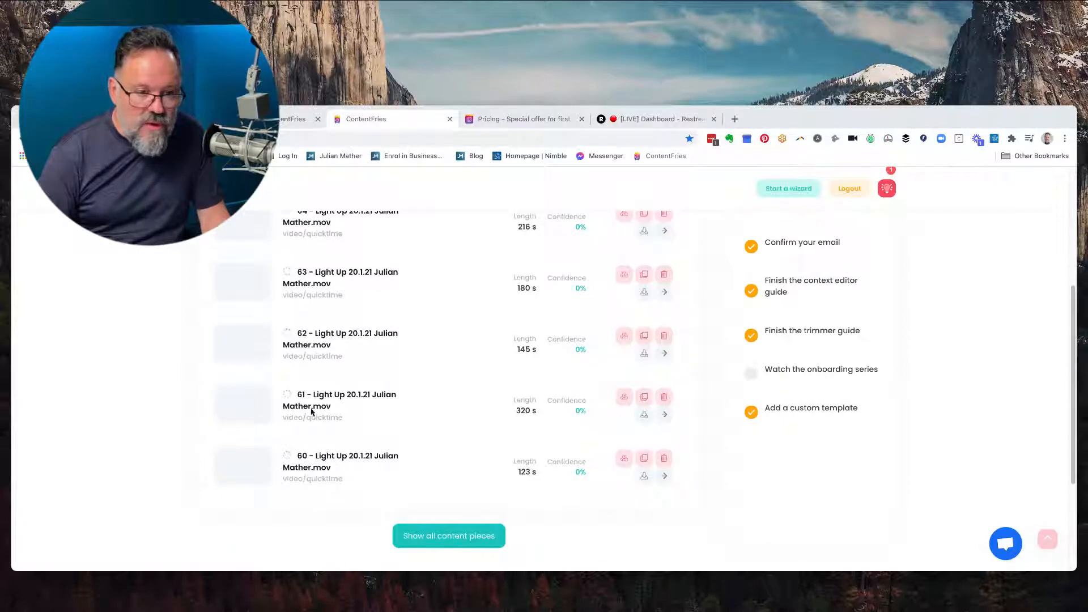
{"action": "scroll", "coordinate": [339, 385], "scroll_direction": "up", "scroll_amount": 1}
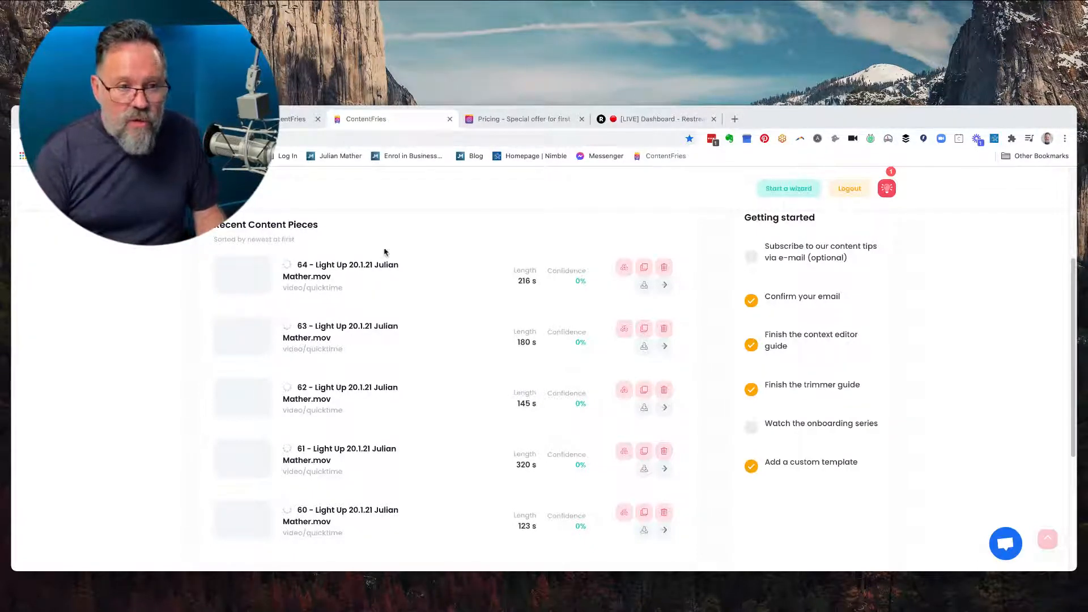
{"action": "left_click", "coordinate": [502, 123]}
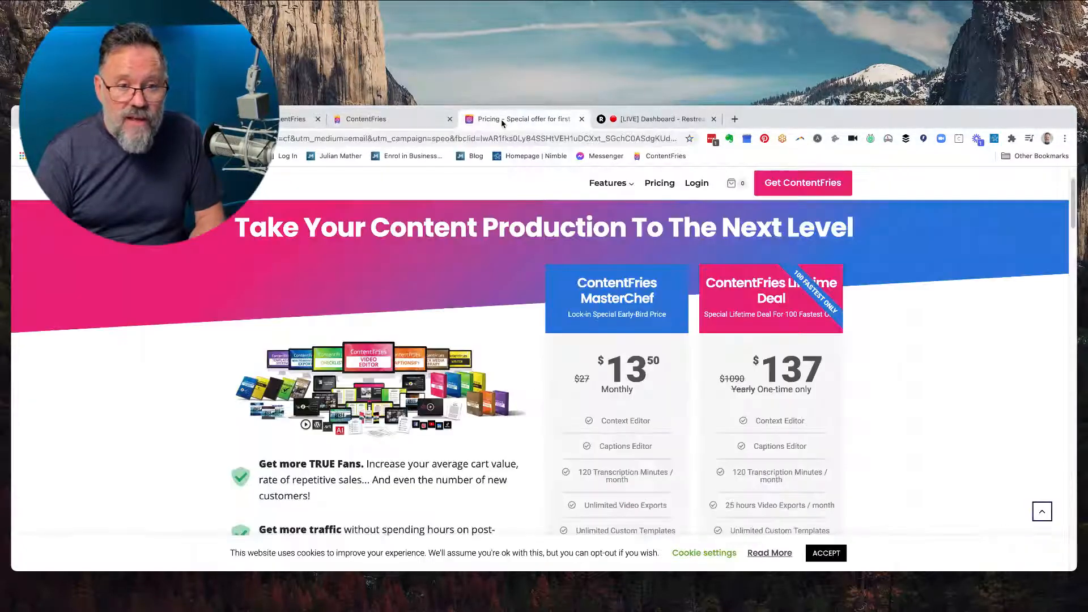